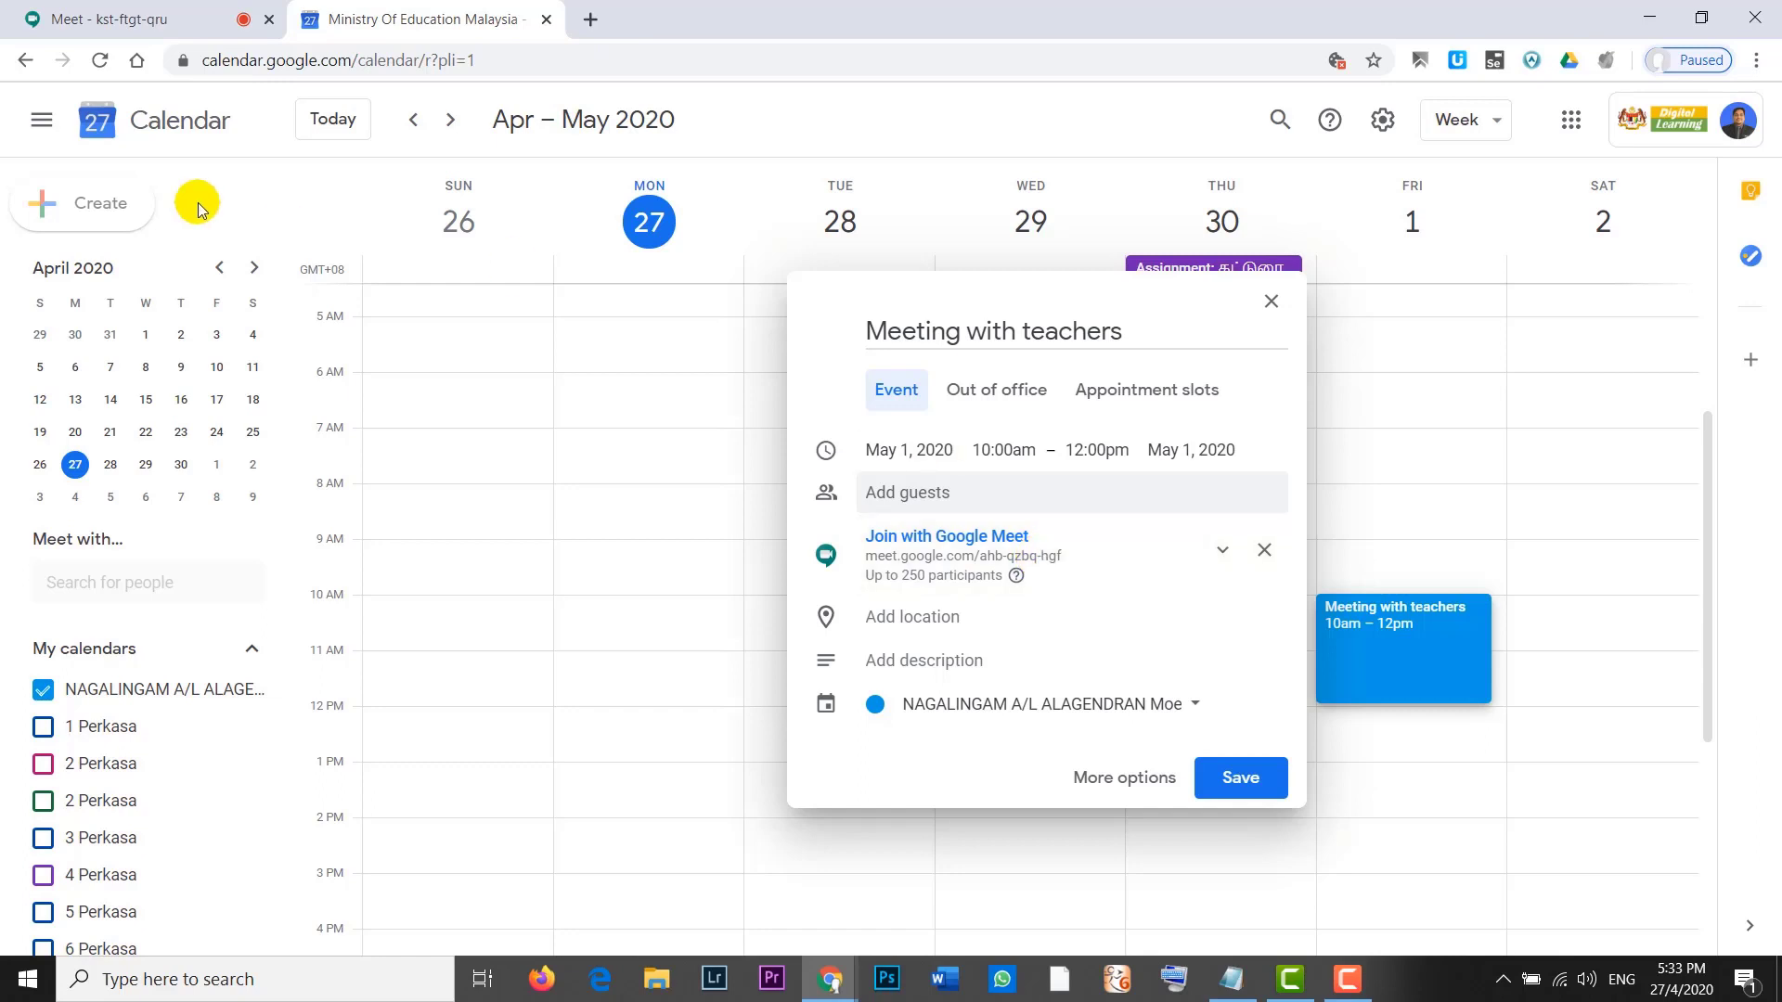
Compare the ongoing Meet call with the Meet link in the Meeting with teachers event
click(99, 15)
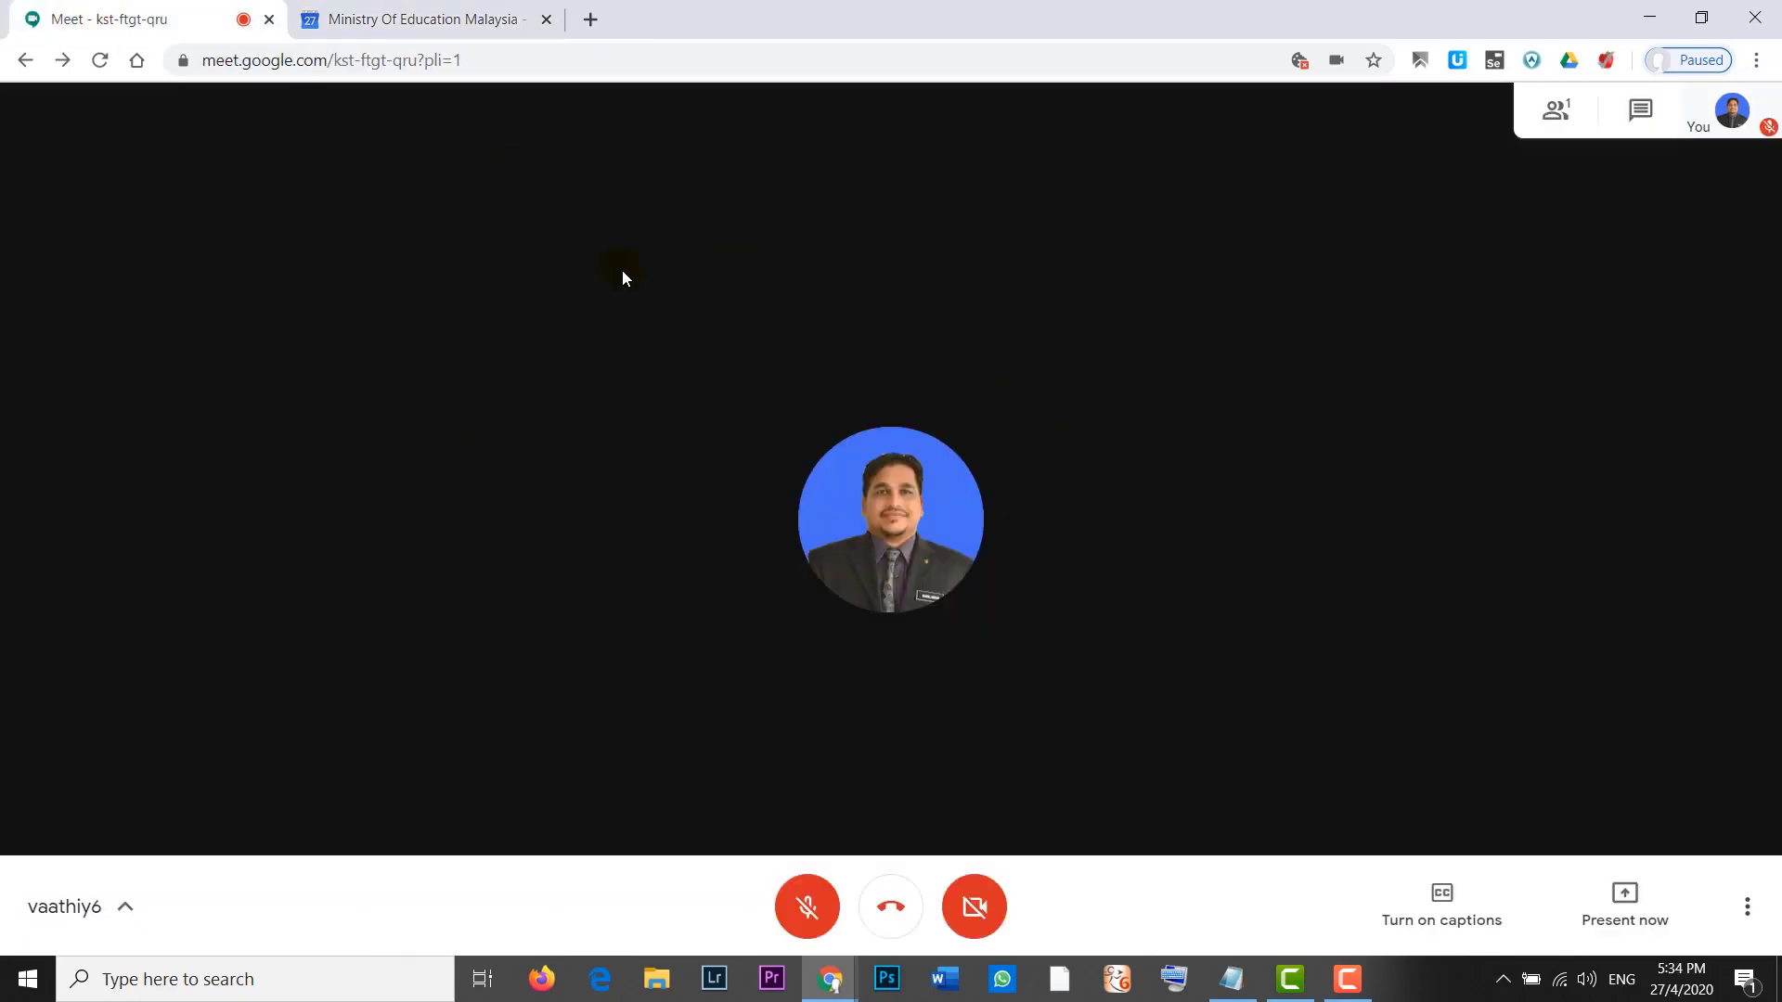
click(449, 19)
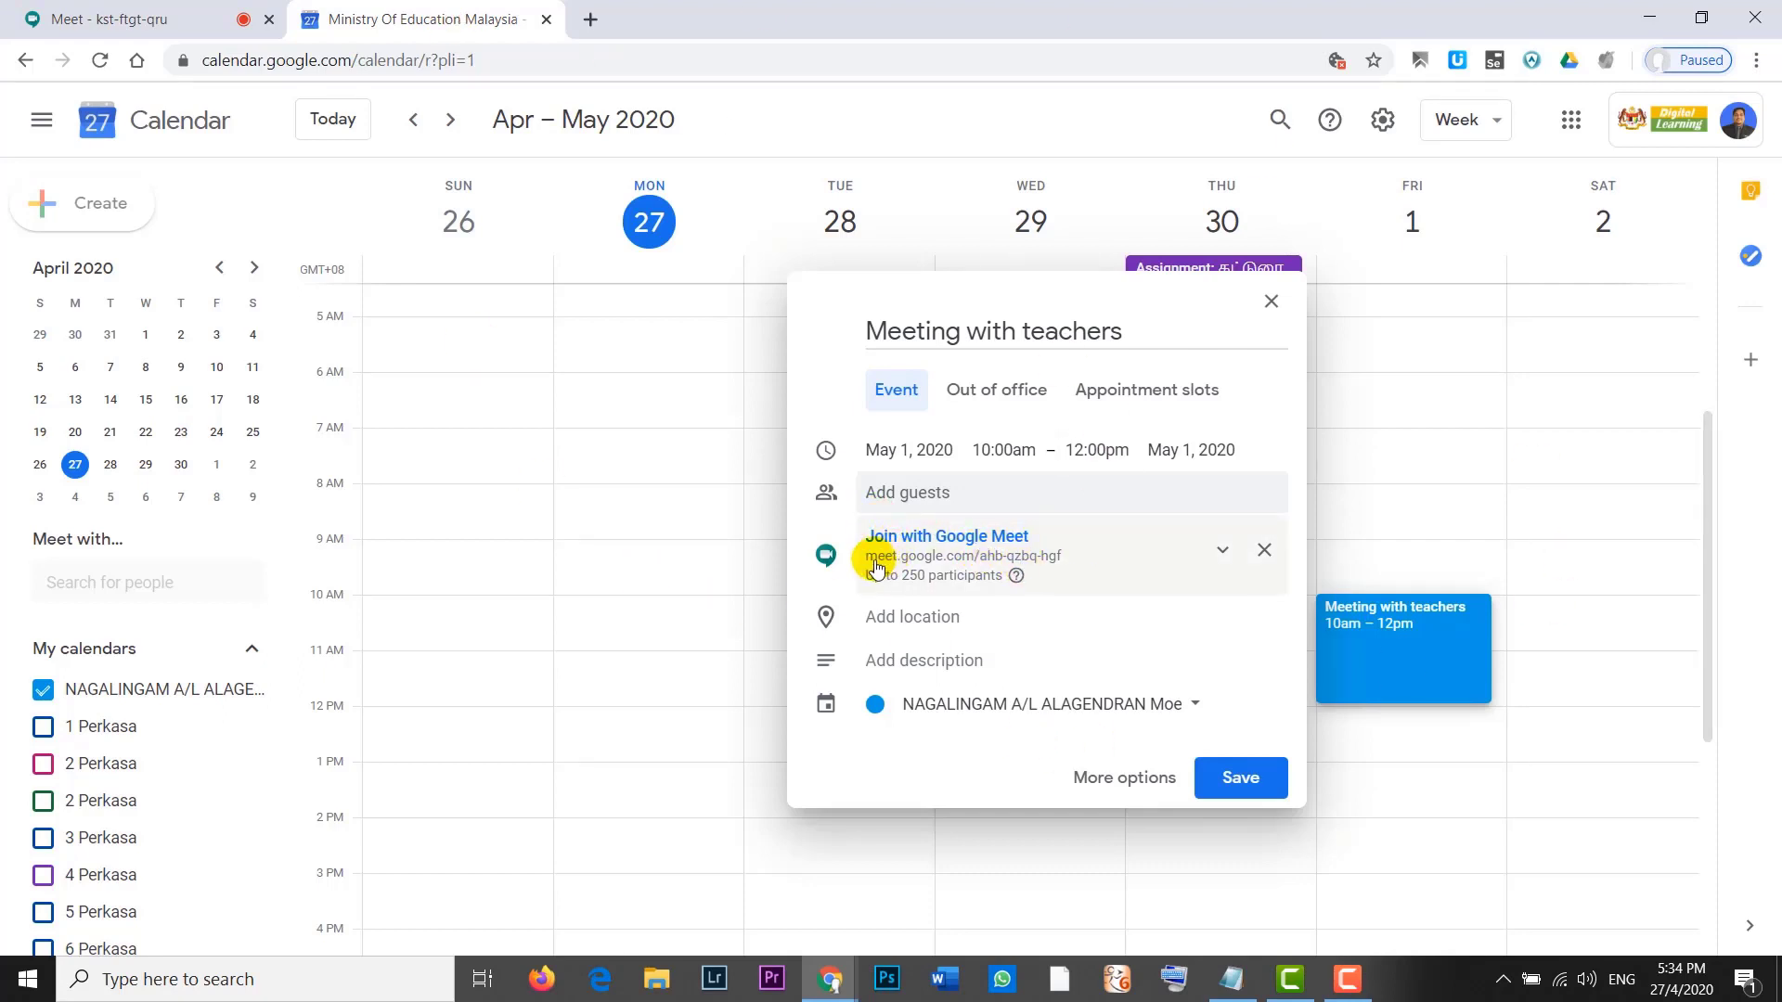
drag(884, 561, 1065, 556)
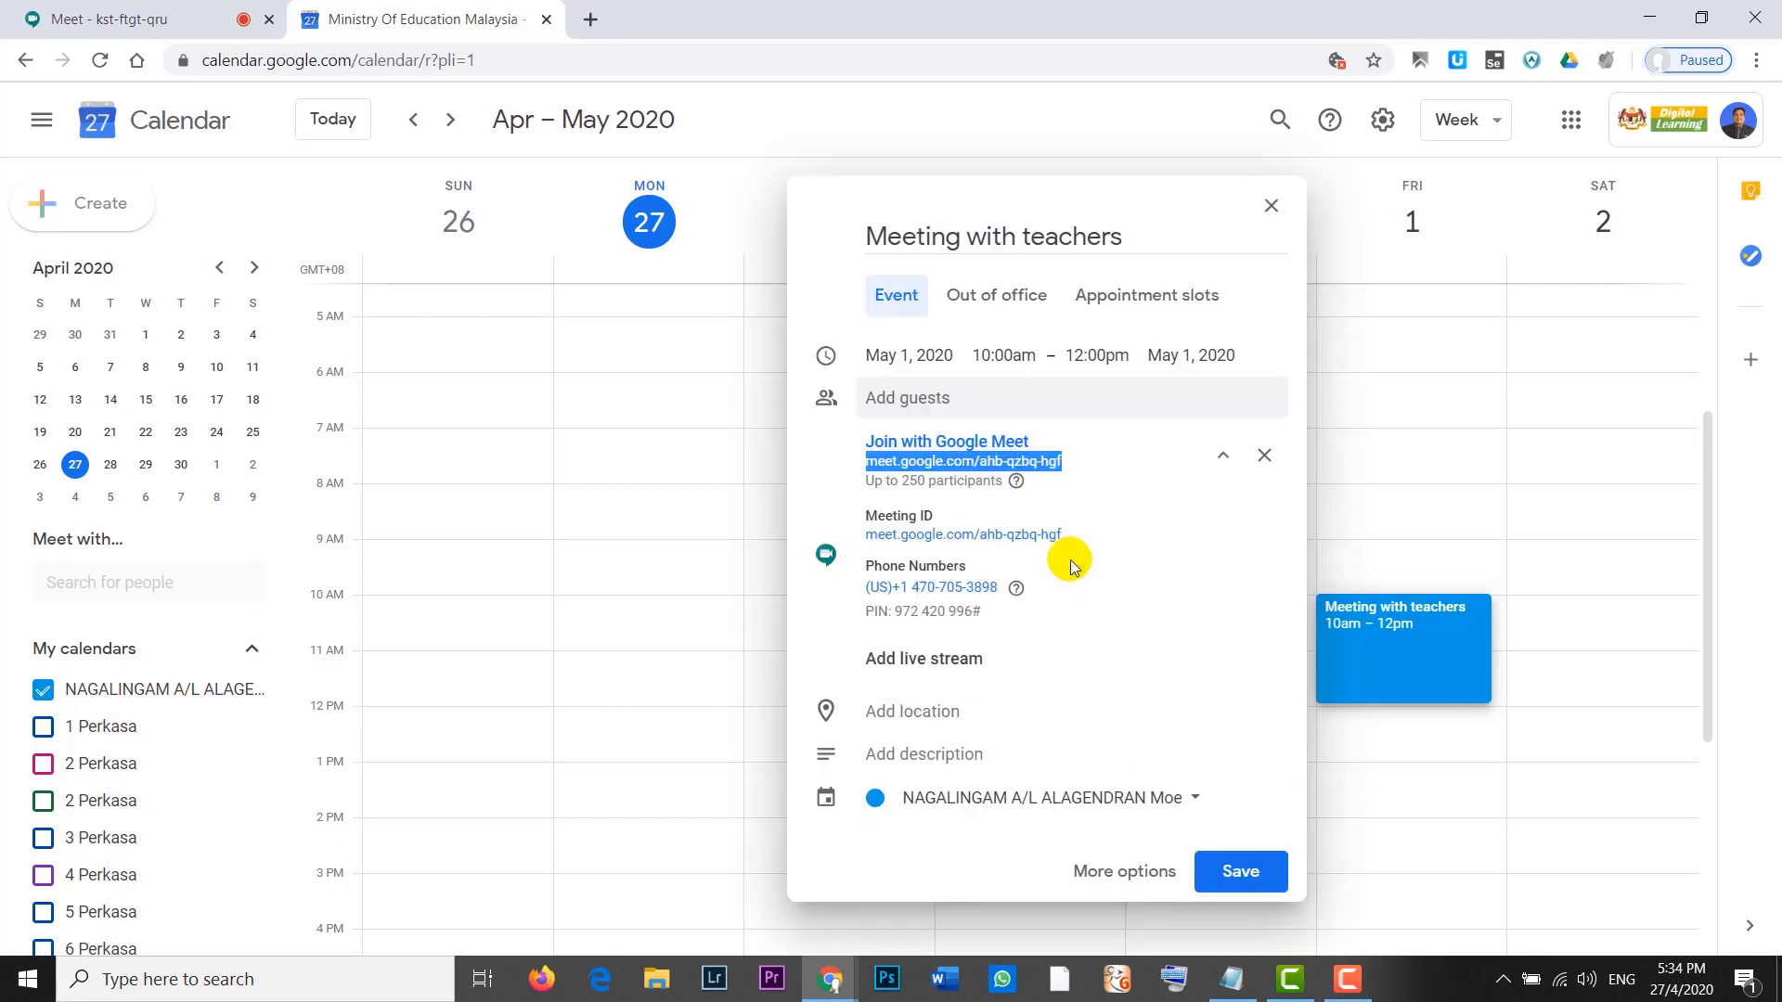
Add a live stream to the event's Meet conference, generating a new Meet link
click(1076, 454)
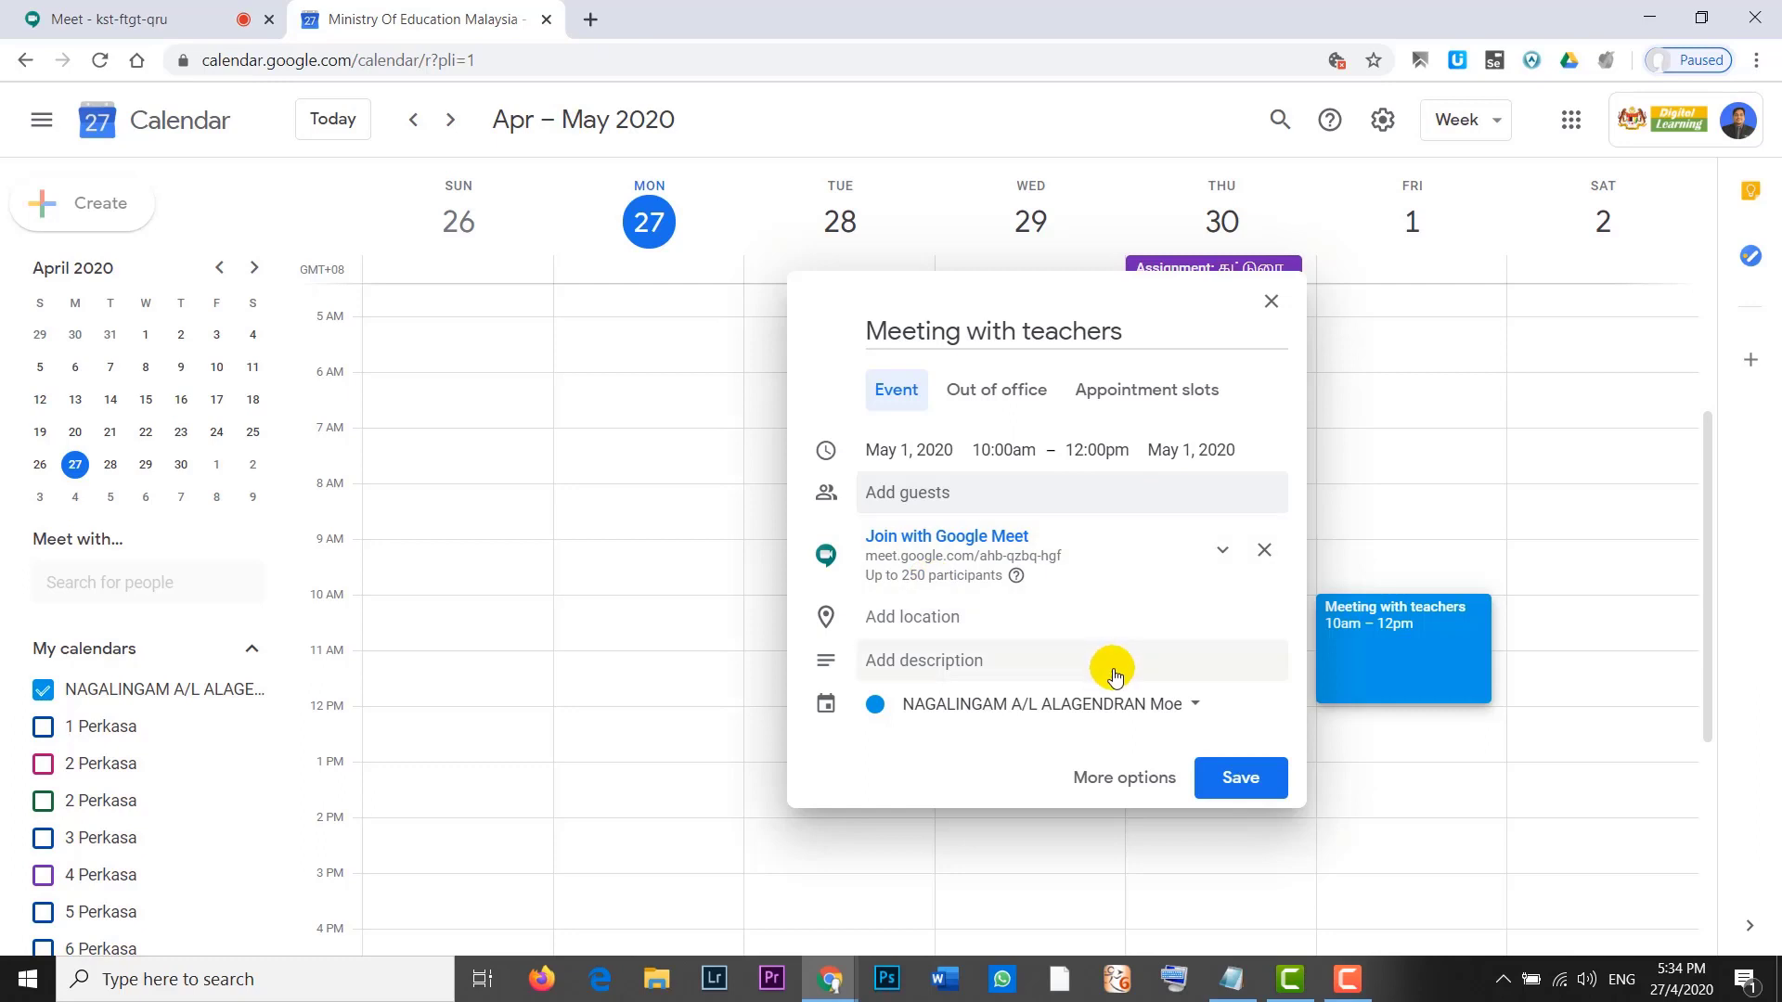
click(1218, 555)
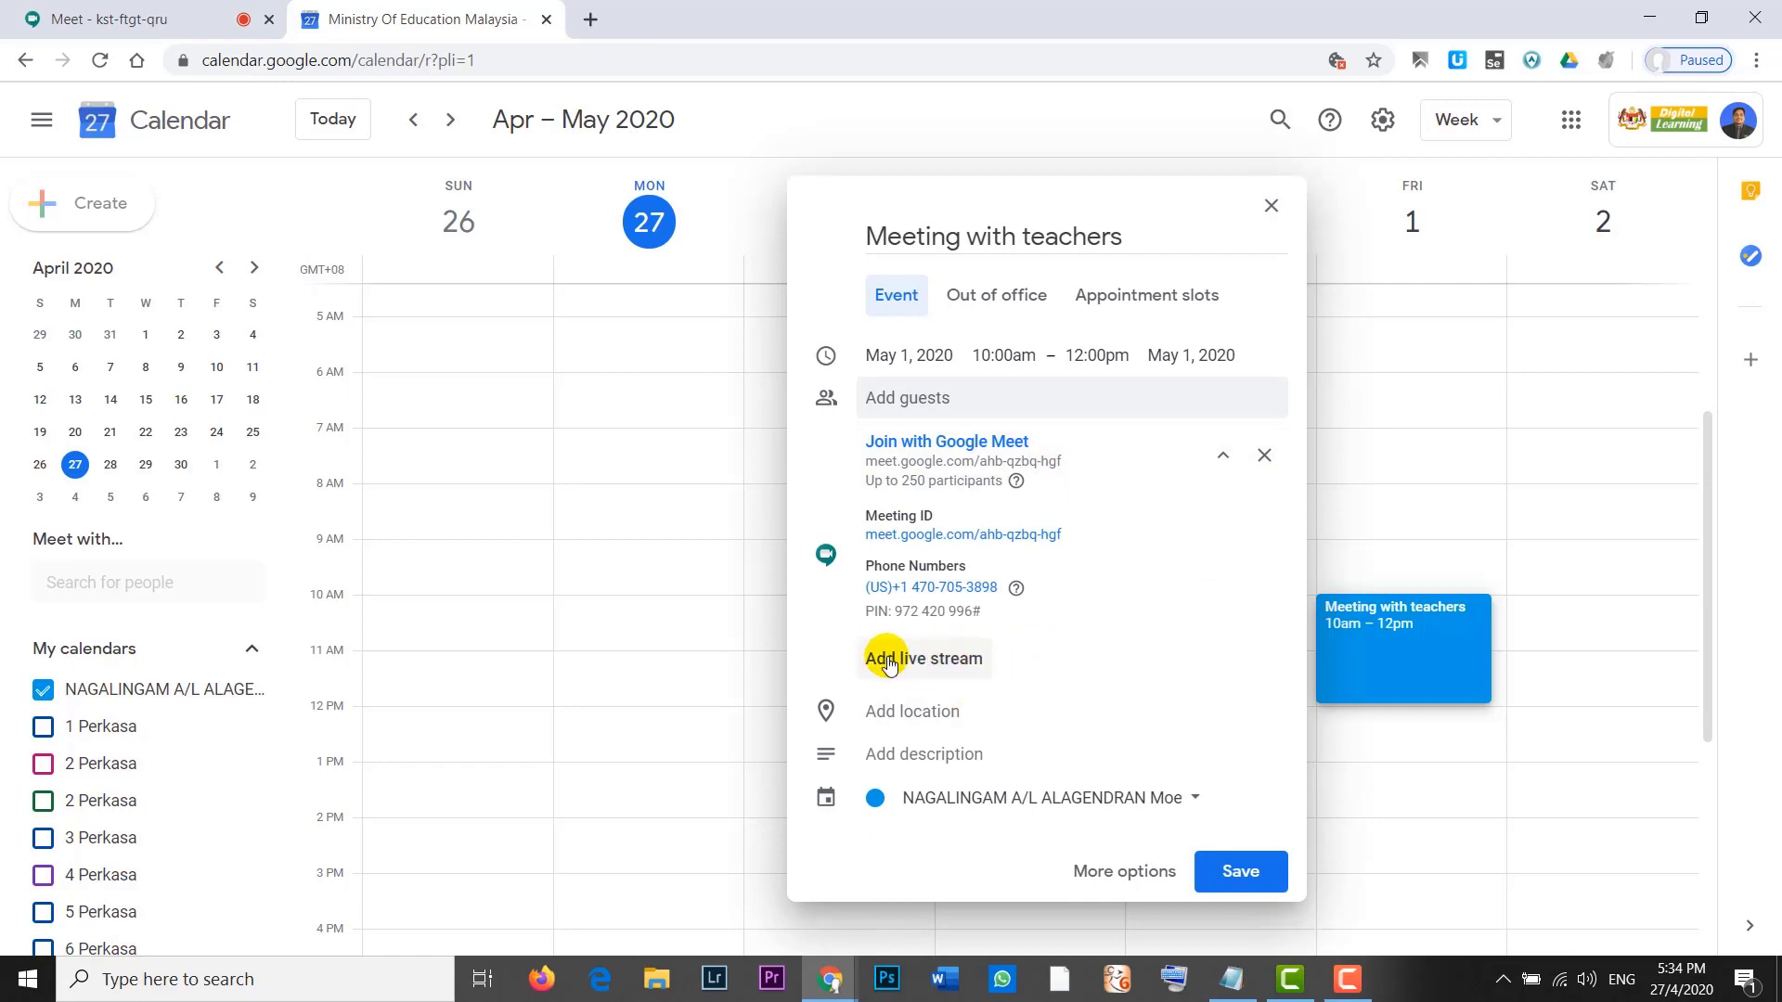
click(930, 662)
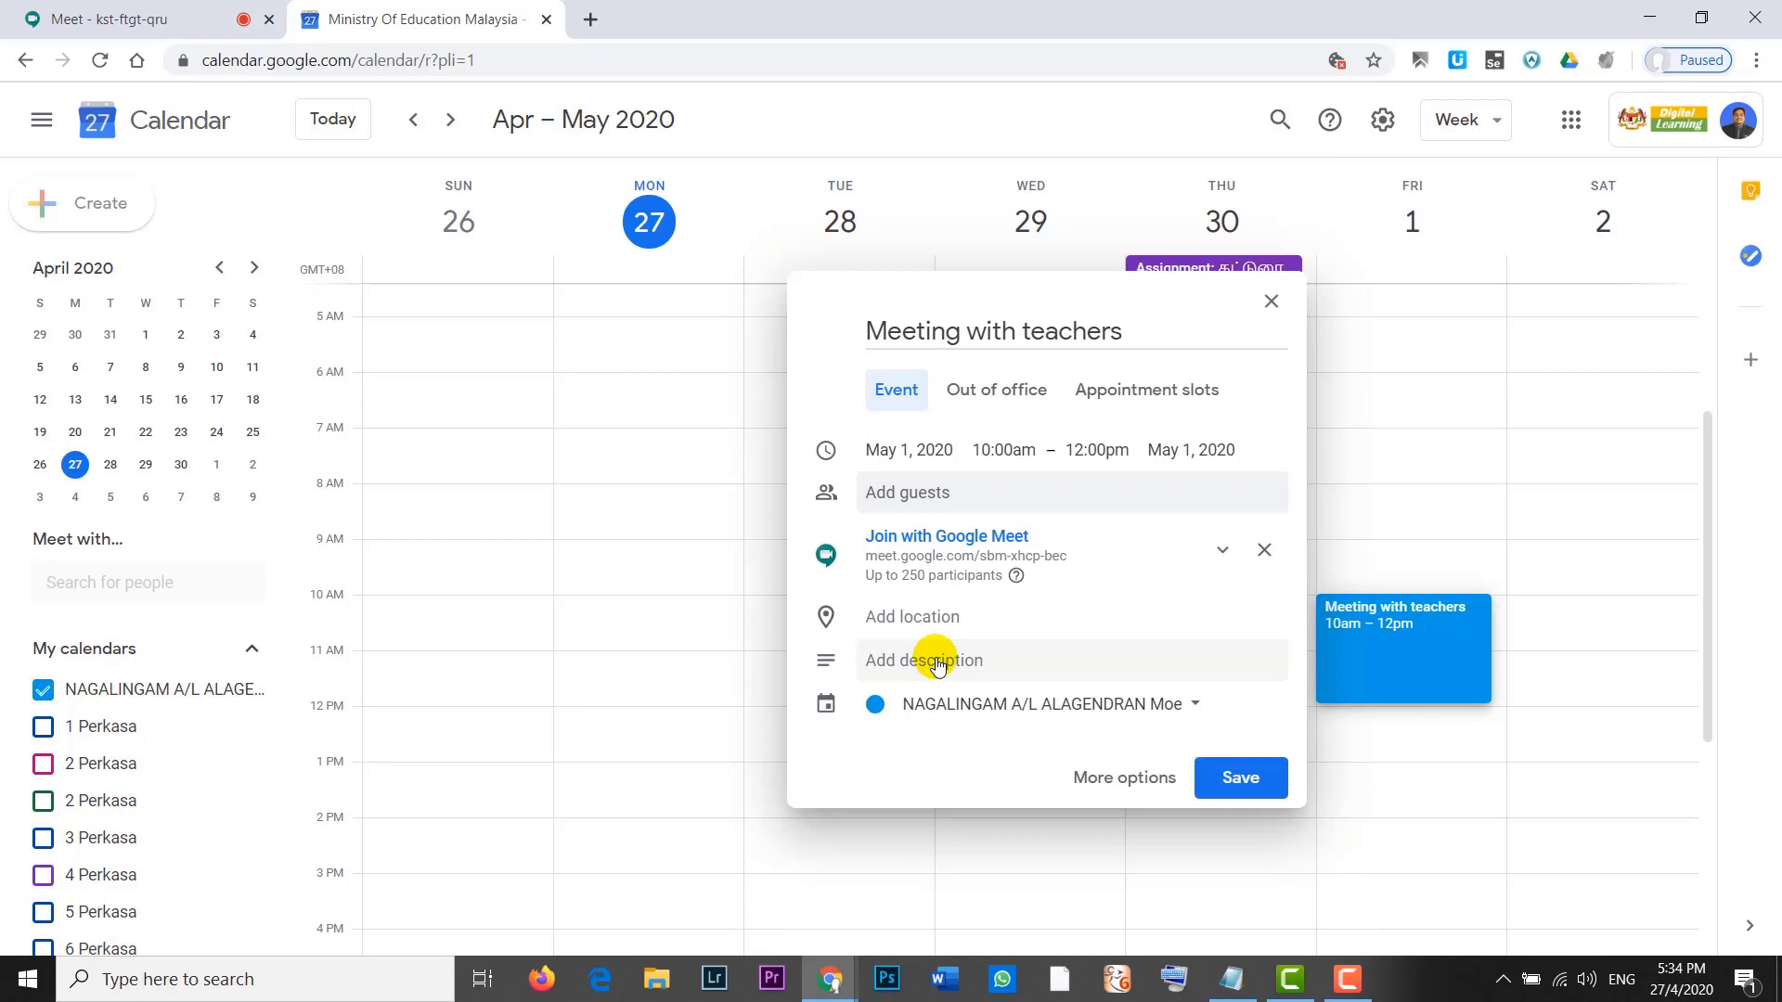
Copy the live stream link, drag the event to Thursday 30 at 9am, and save
click(1222, 549)
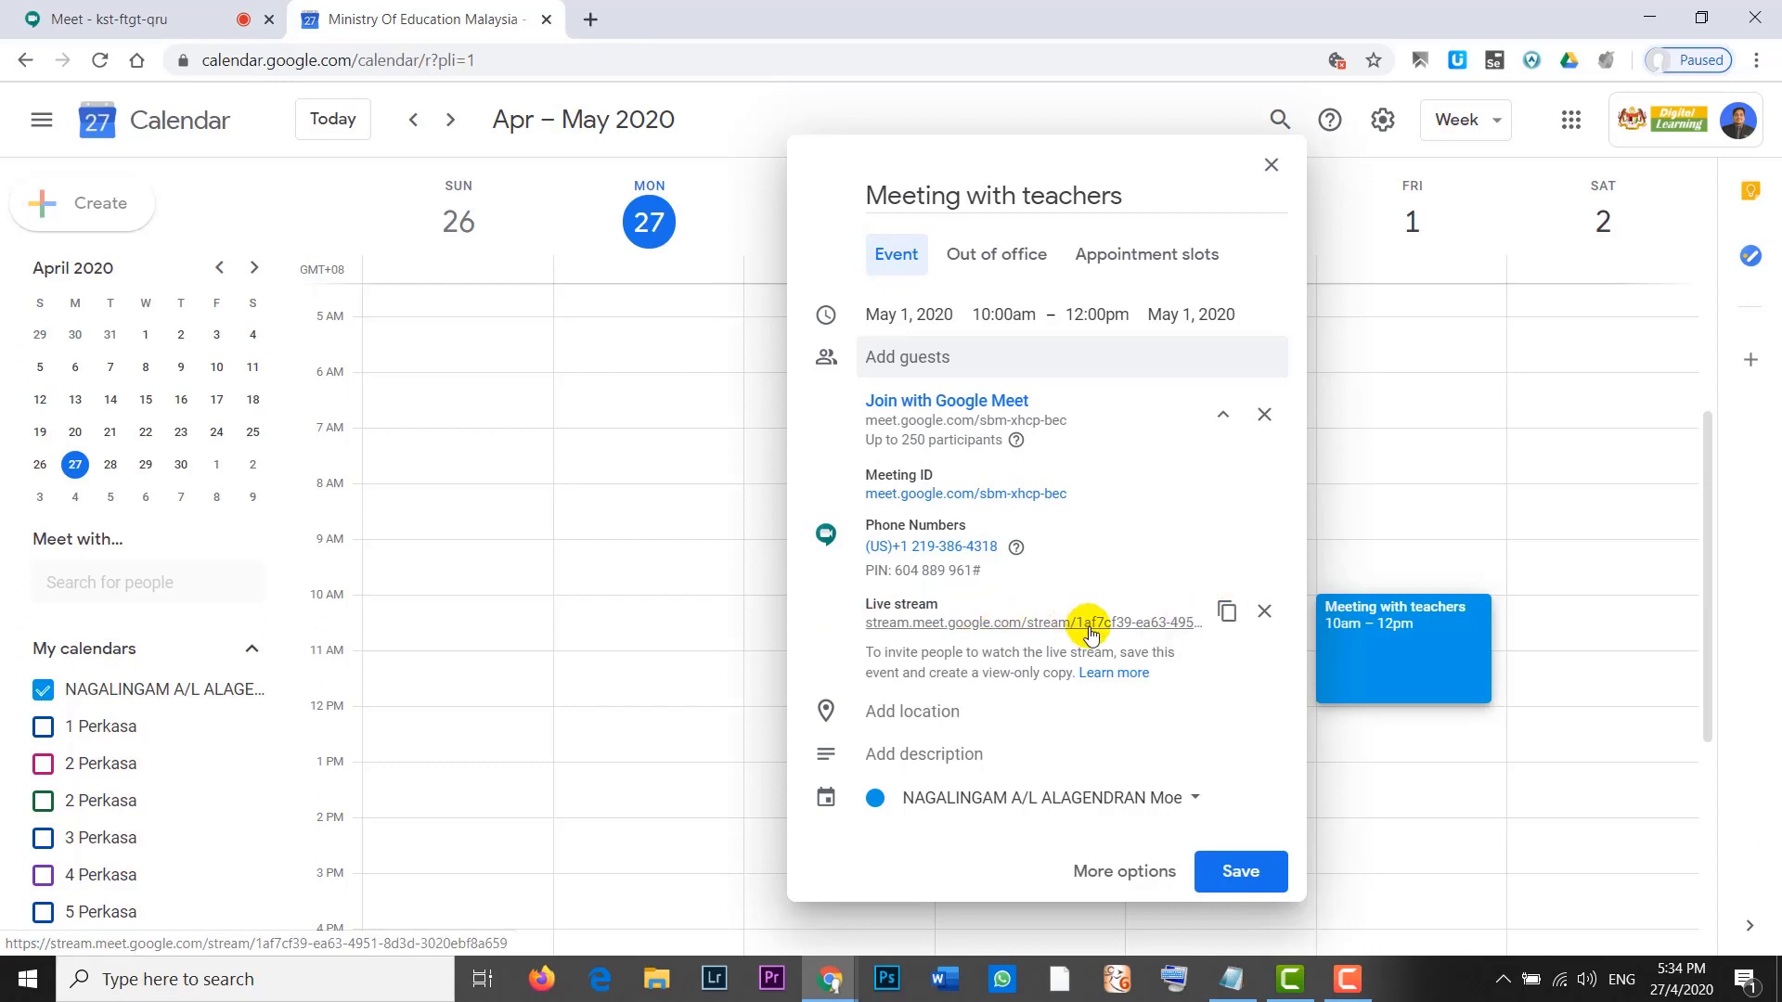
click(1227, 610)
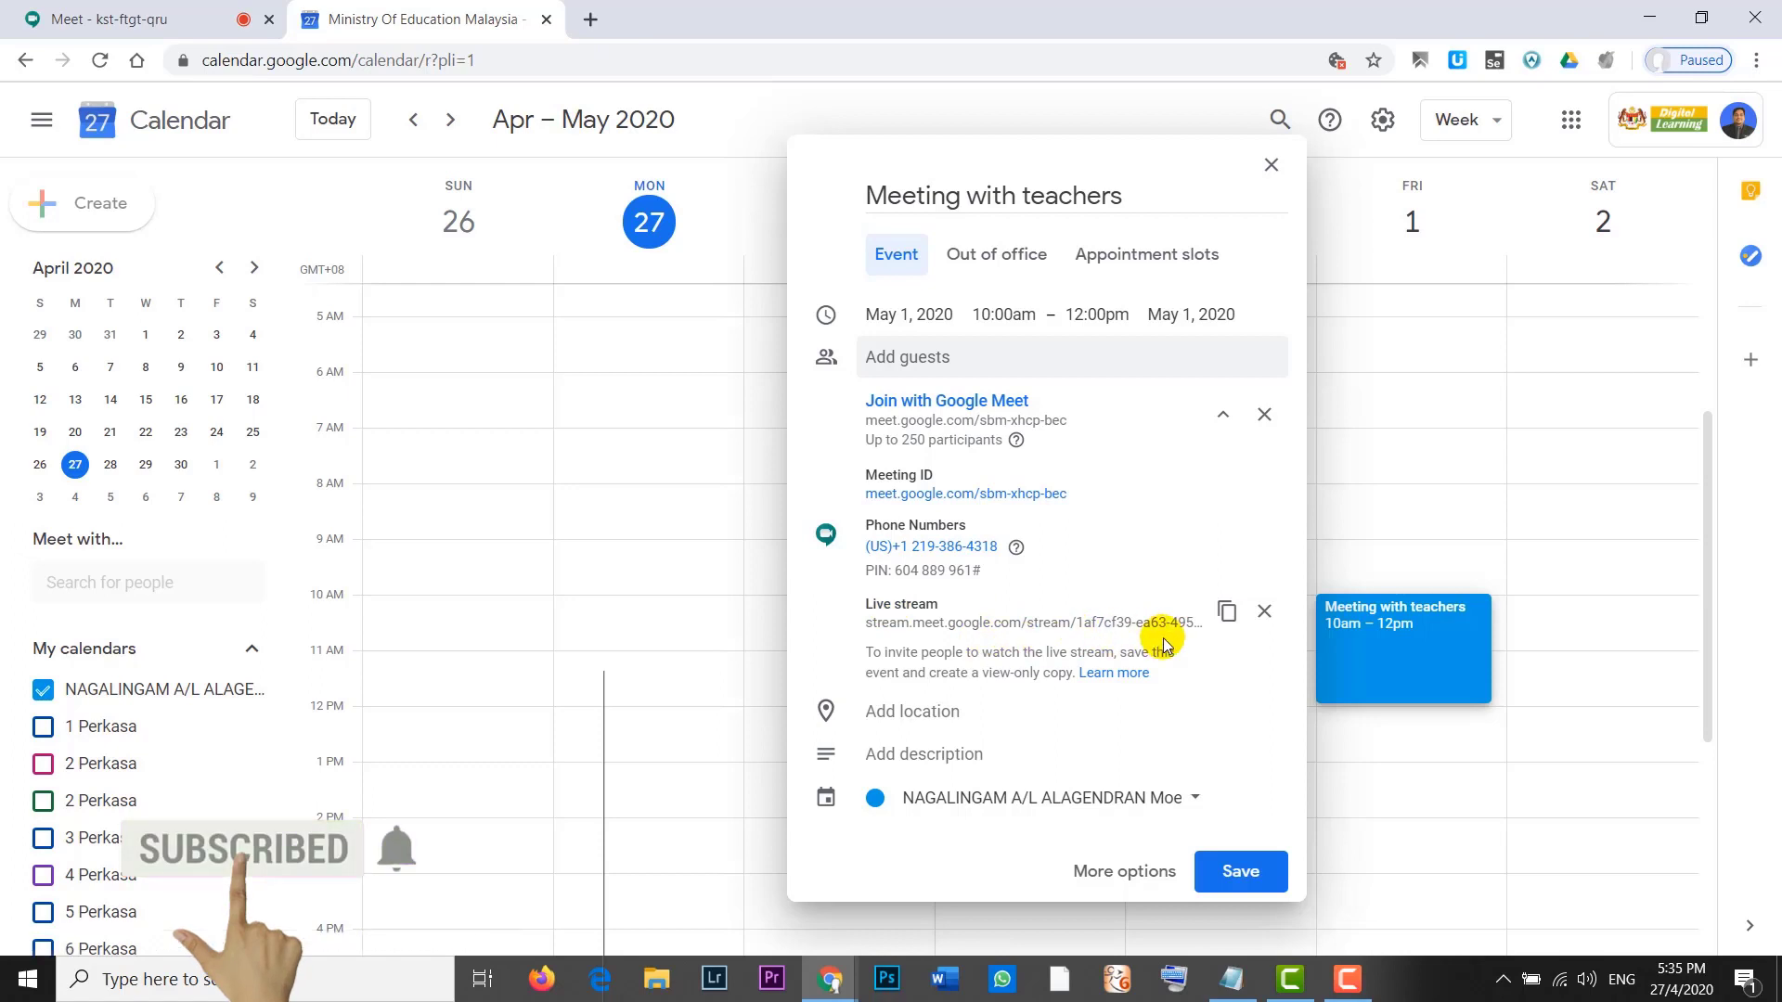
drag(1311, 540, 1283, 622)
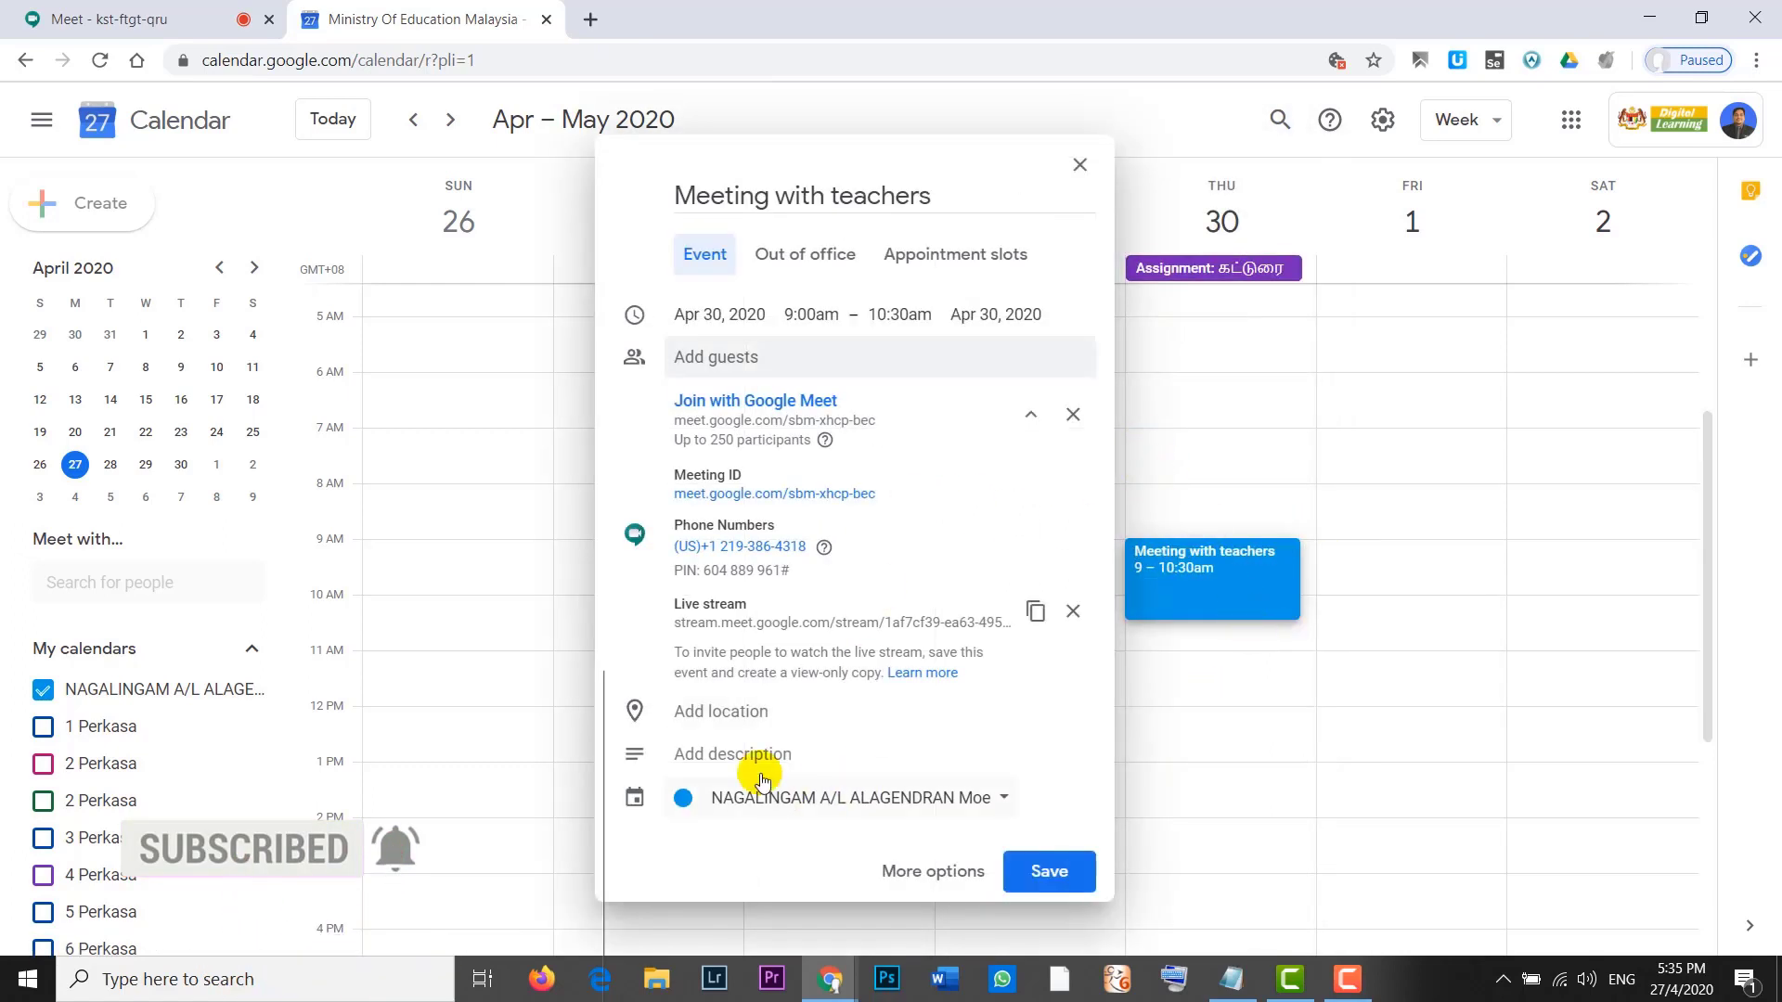
click(1061, 882)
click(1213, 580)
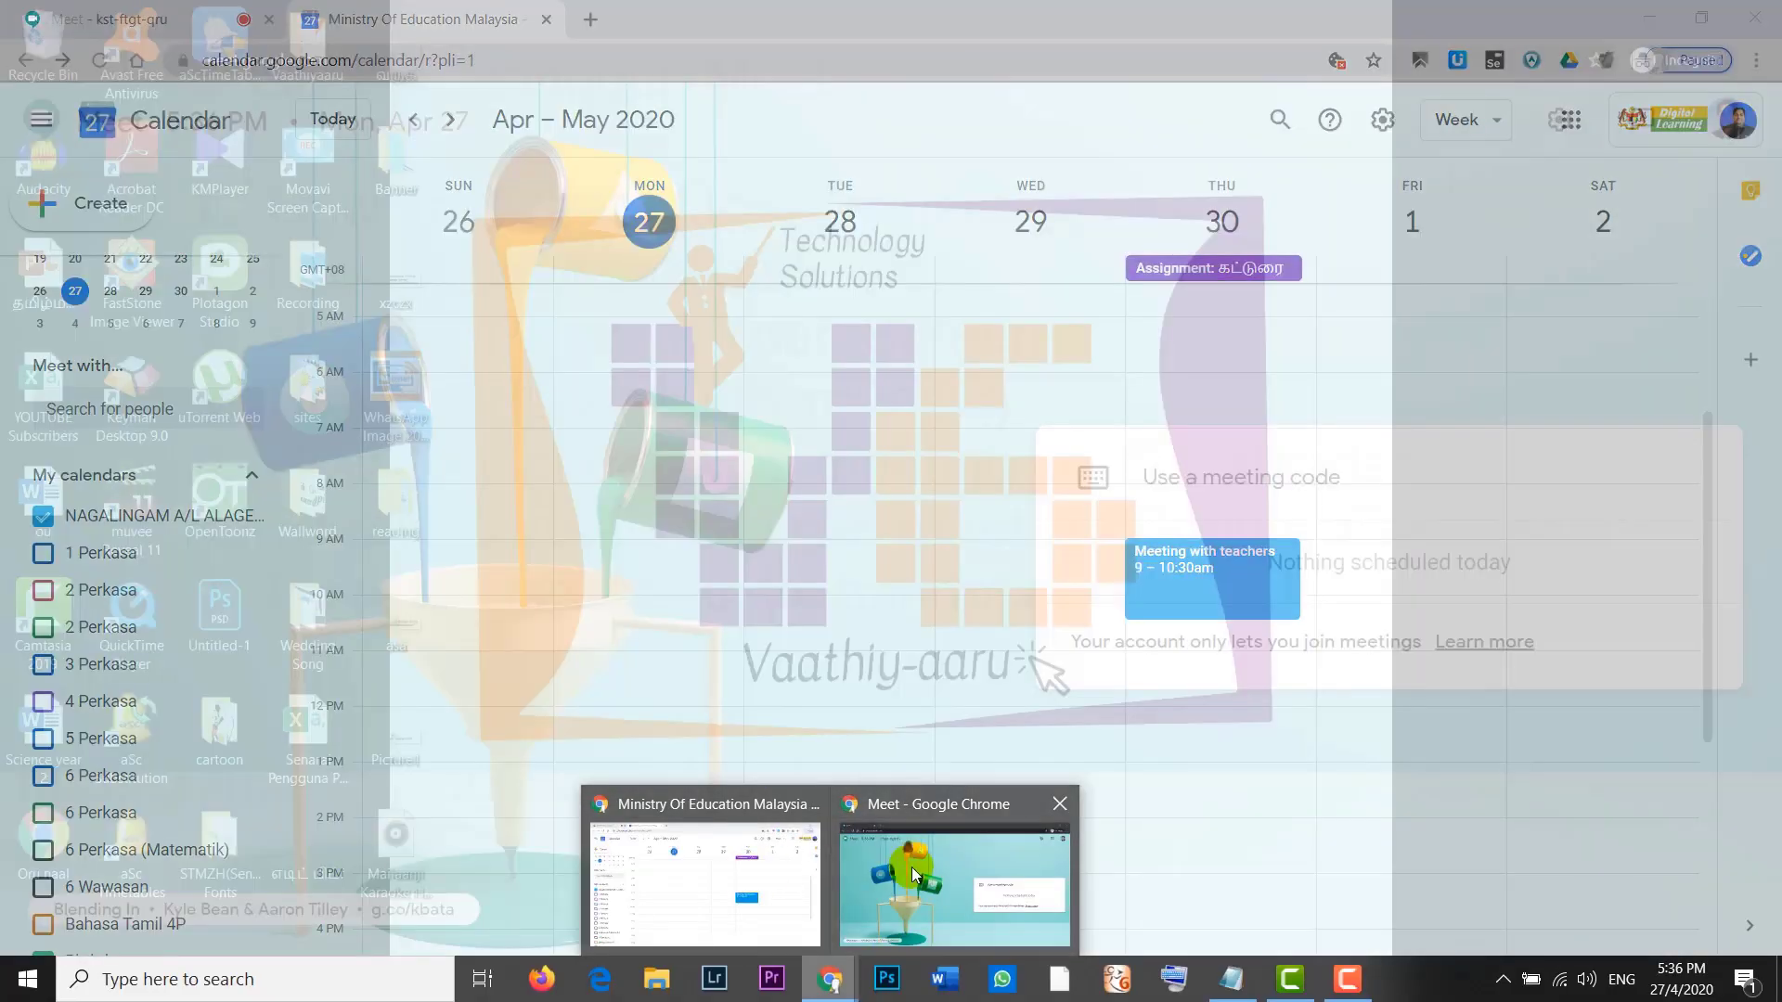
click(911, 866)
Go to classroom.google.com, close the duplicate Classes tab, and open the Test 4 class
click(376, 61)
text(c)
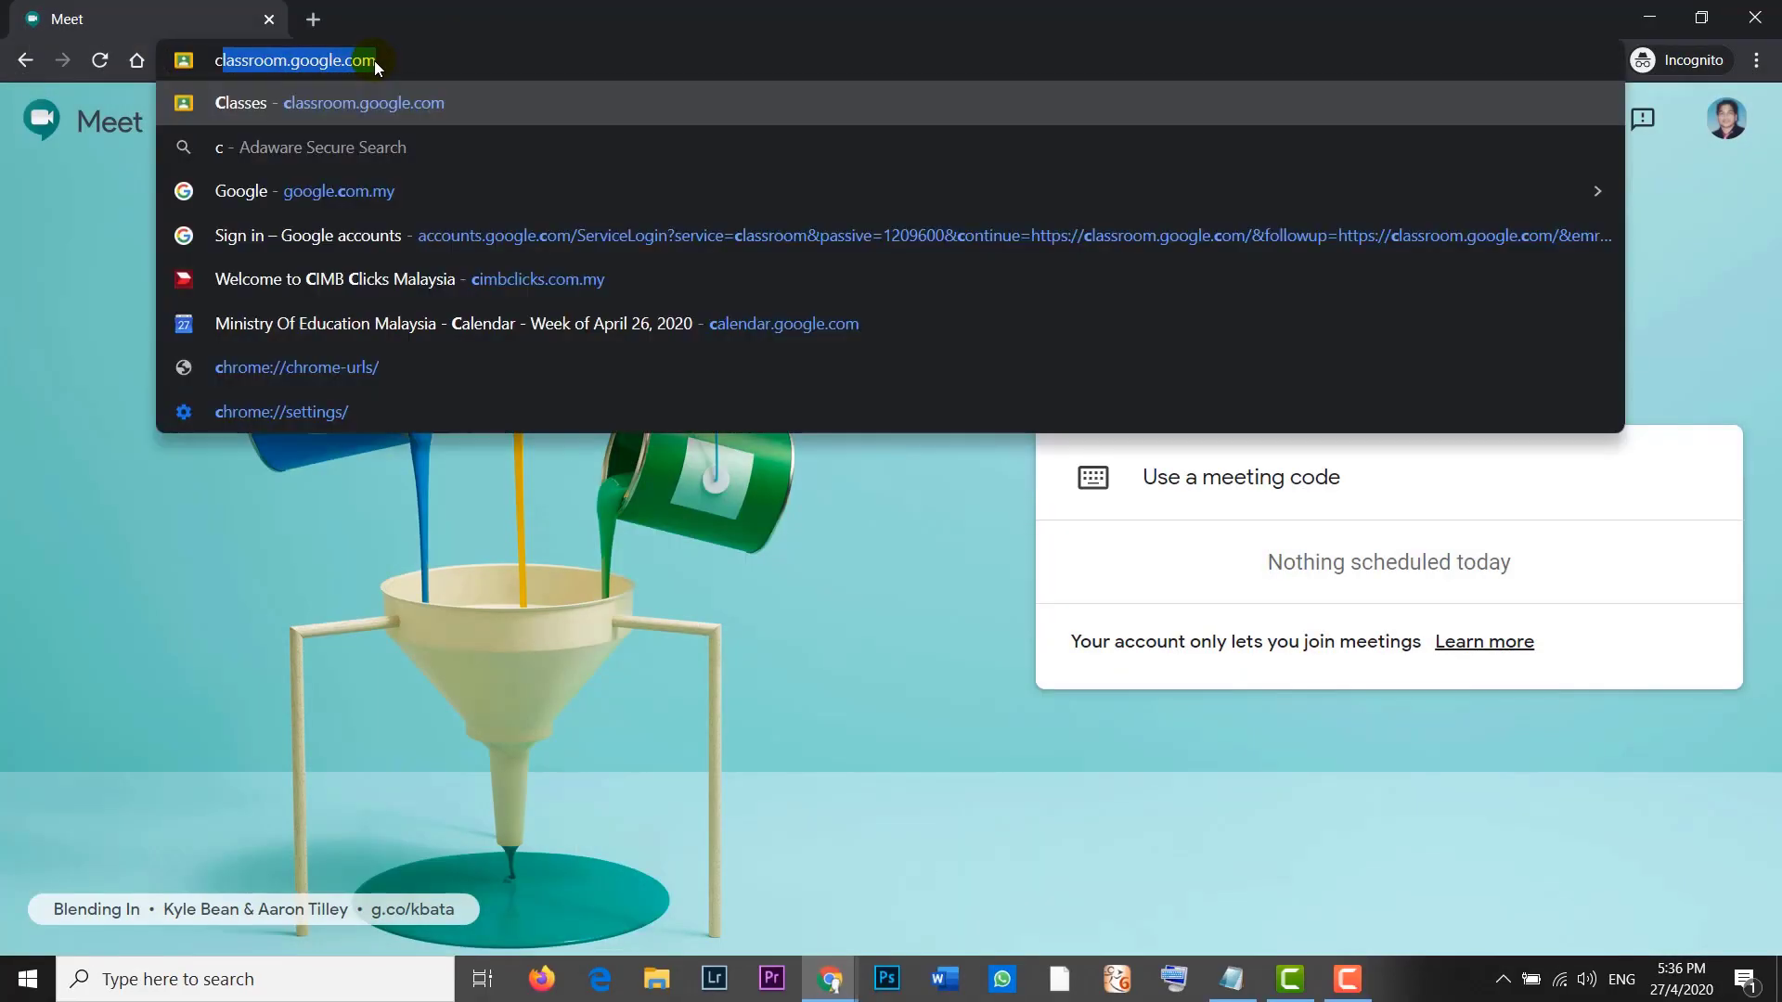
key(BackSpace)
key(BackSpace)
text(c)
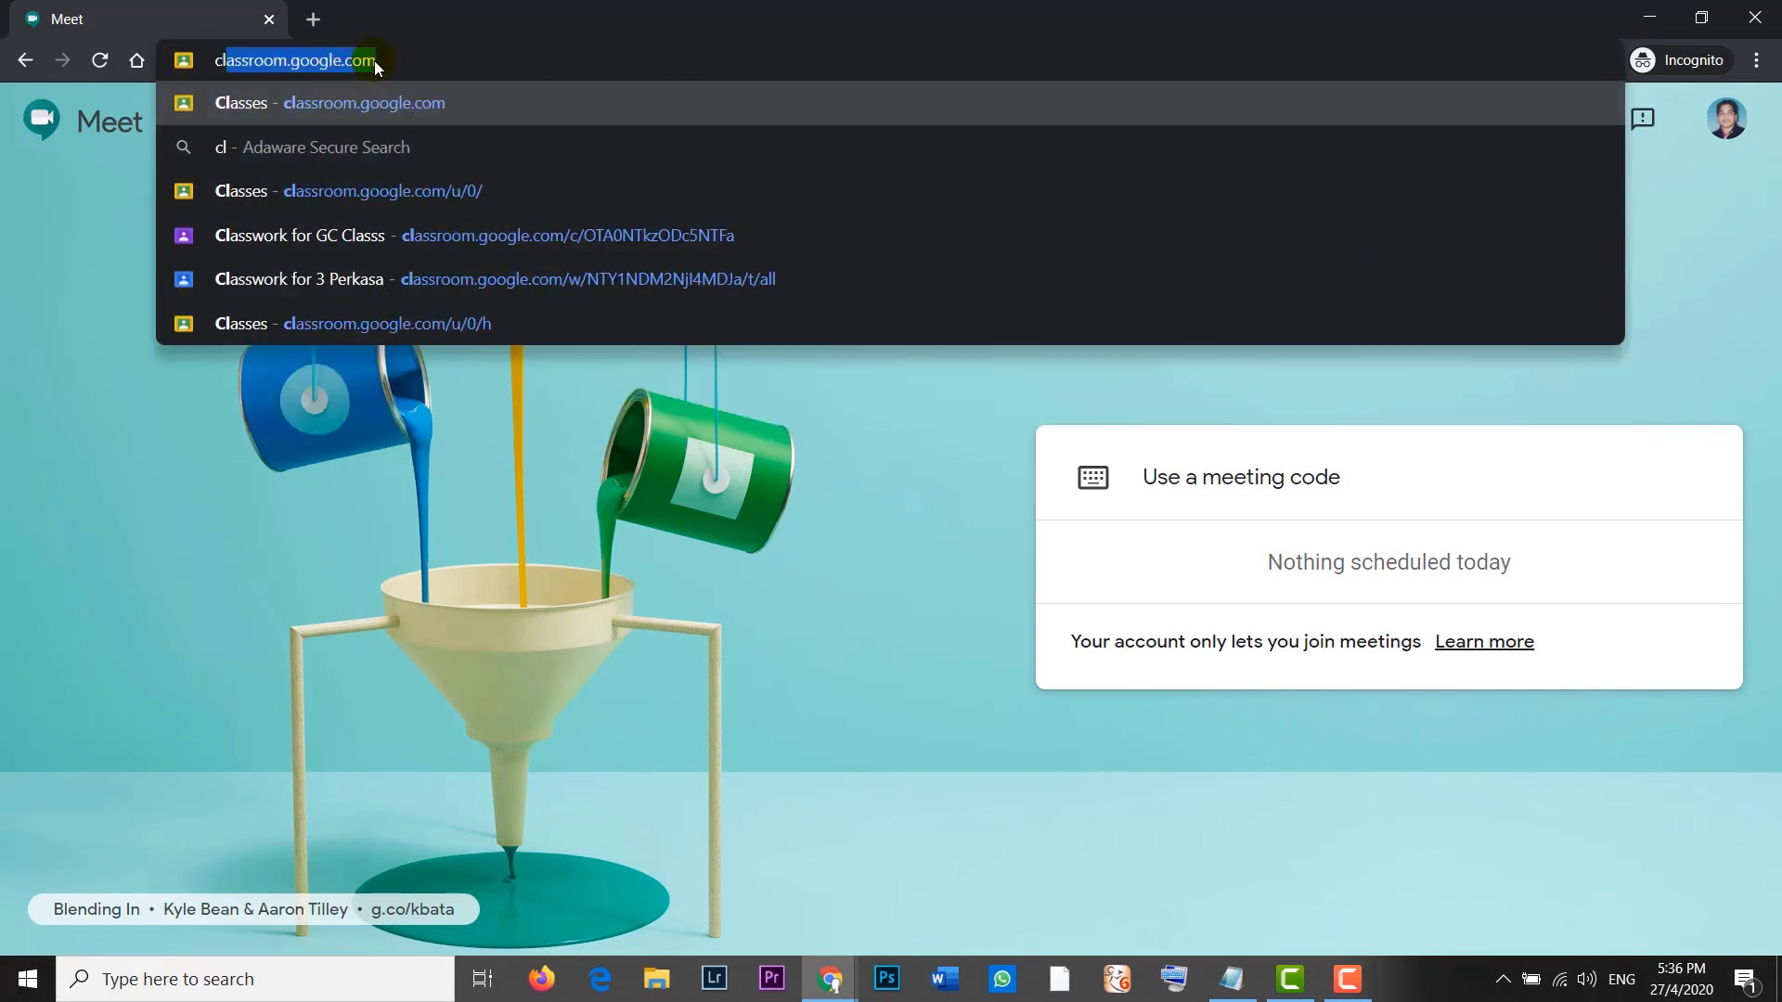
key(Return)
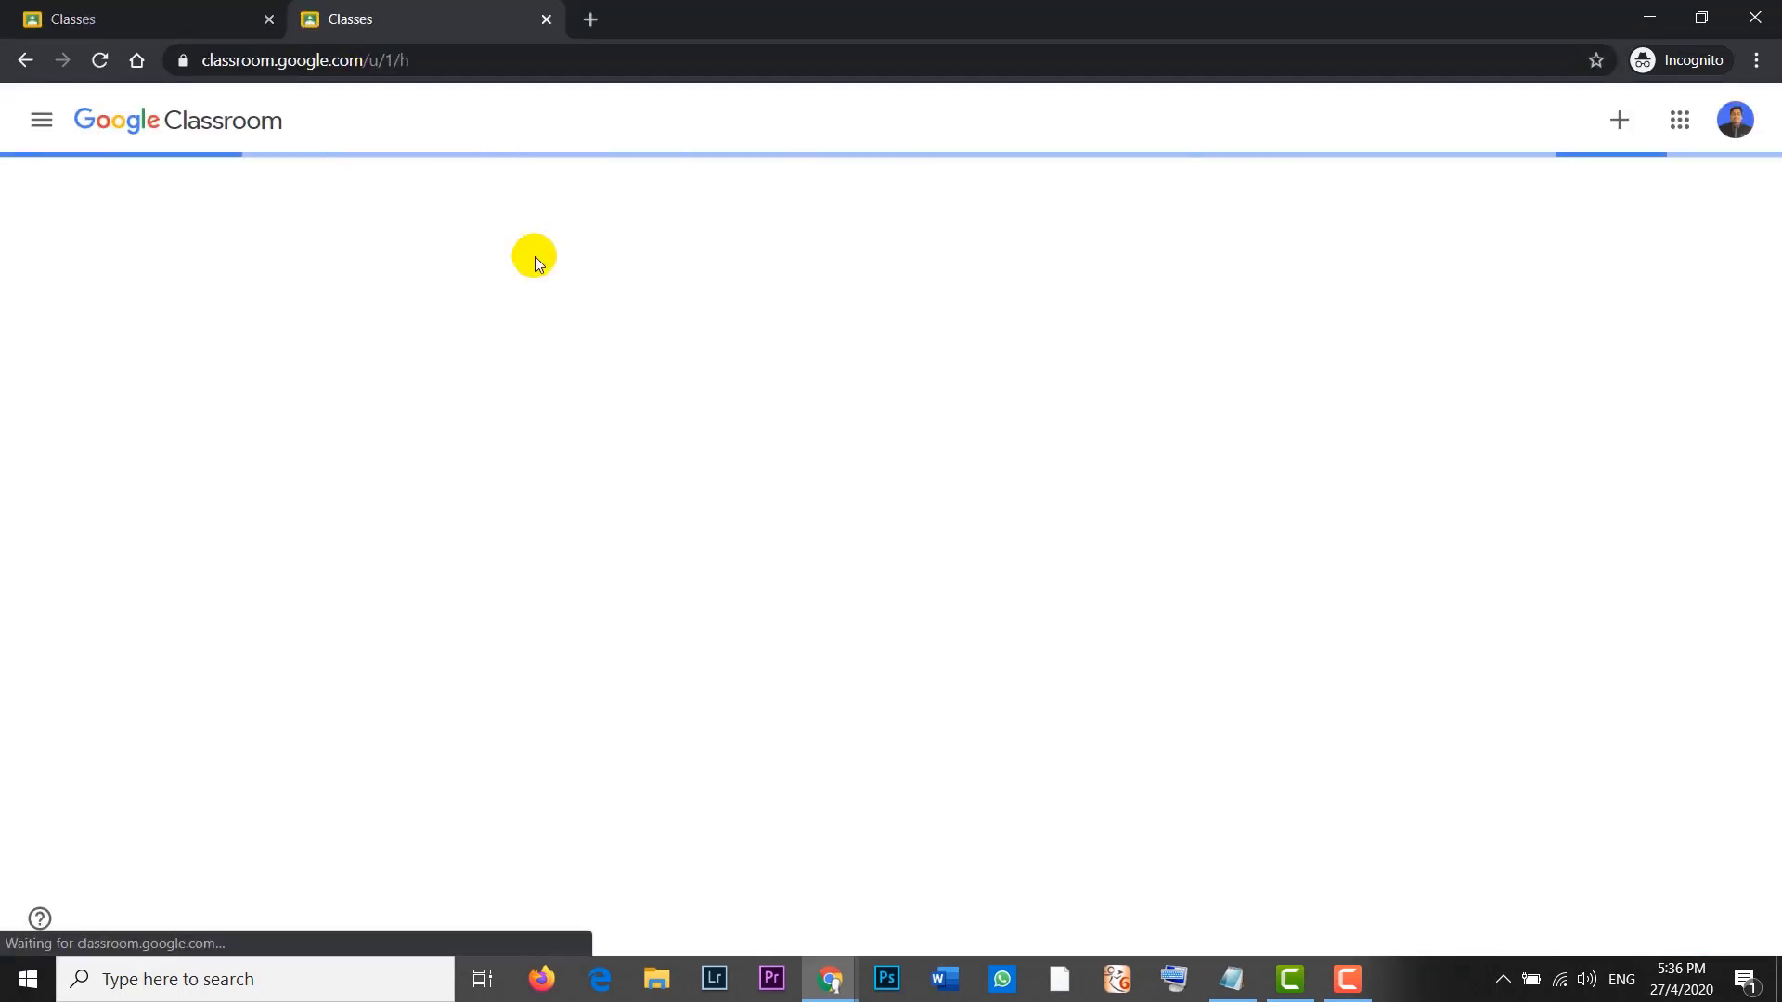
click(268, 22)
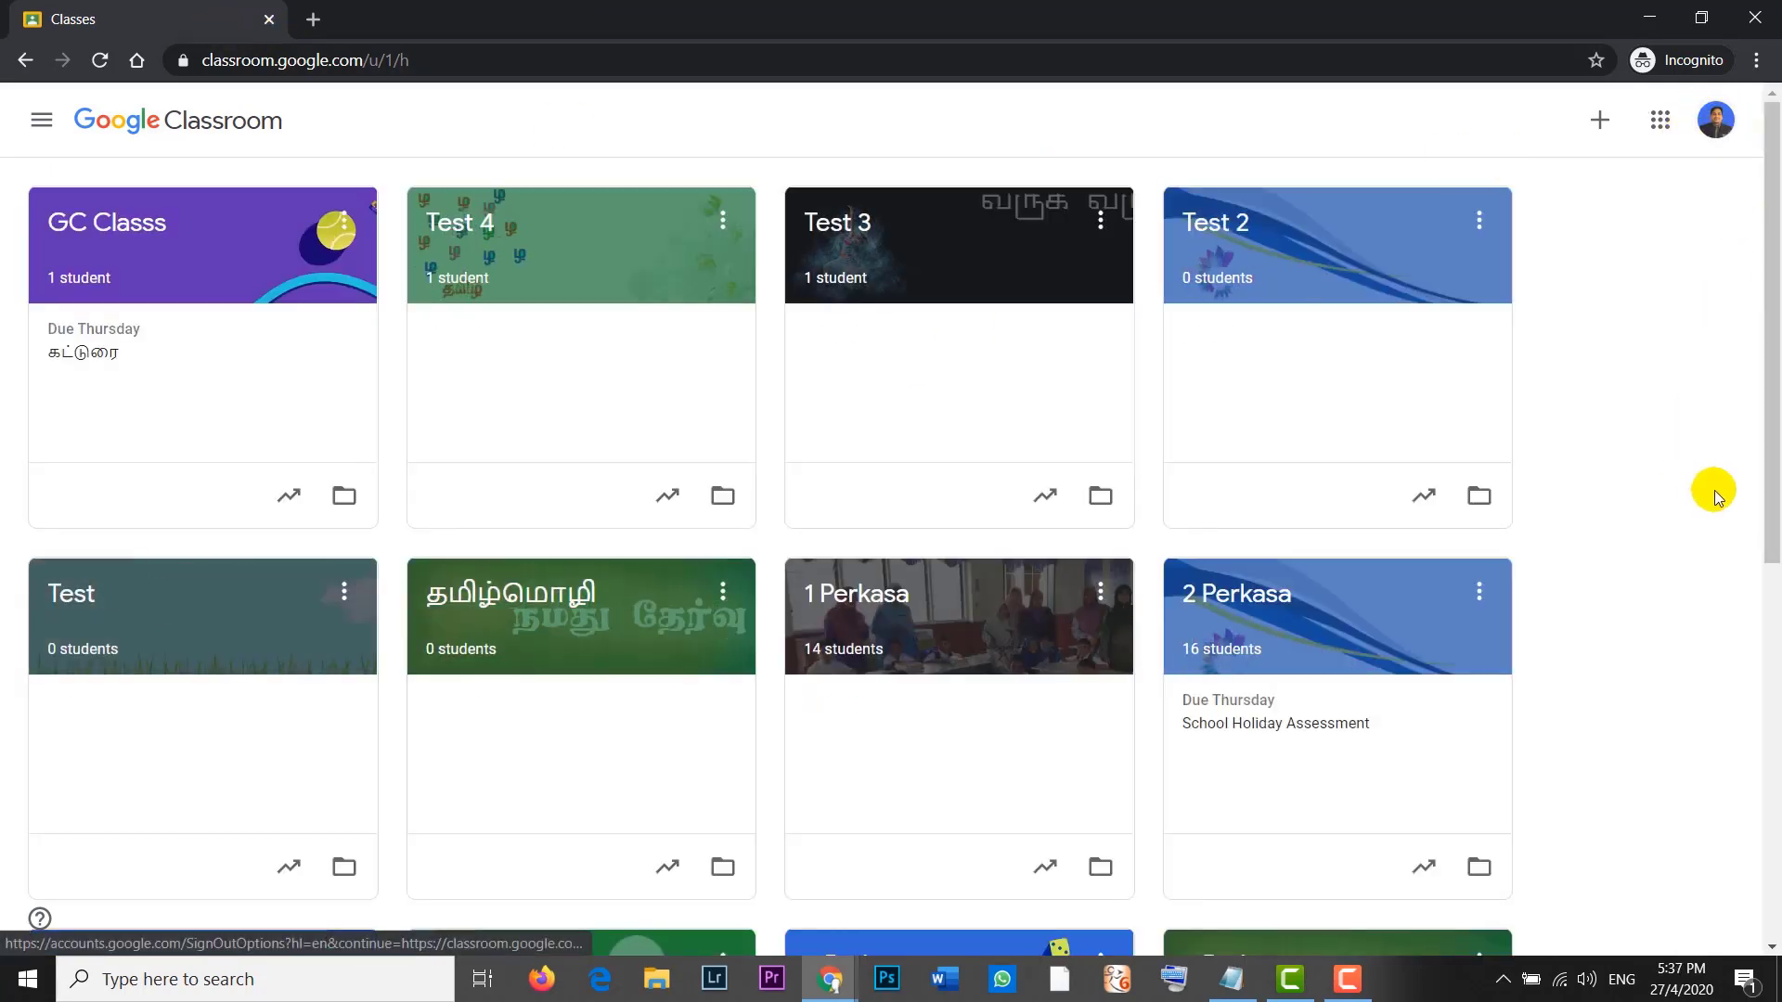
drag(1769, 285, 1766, 167)
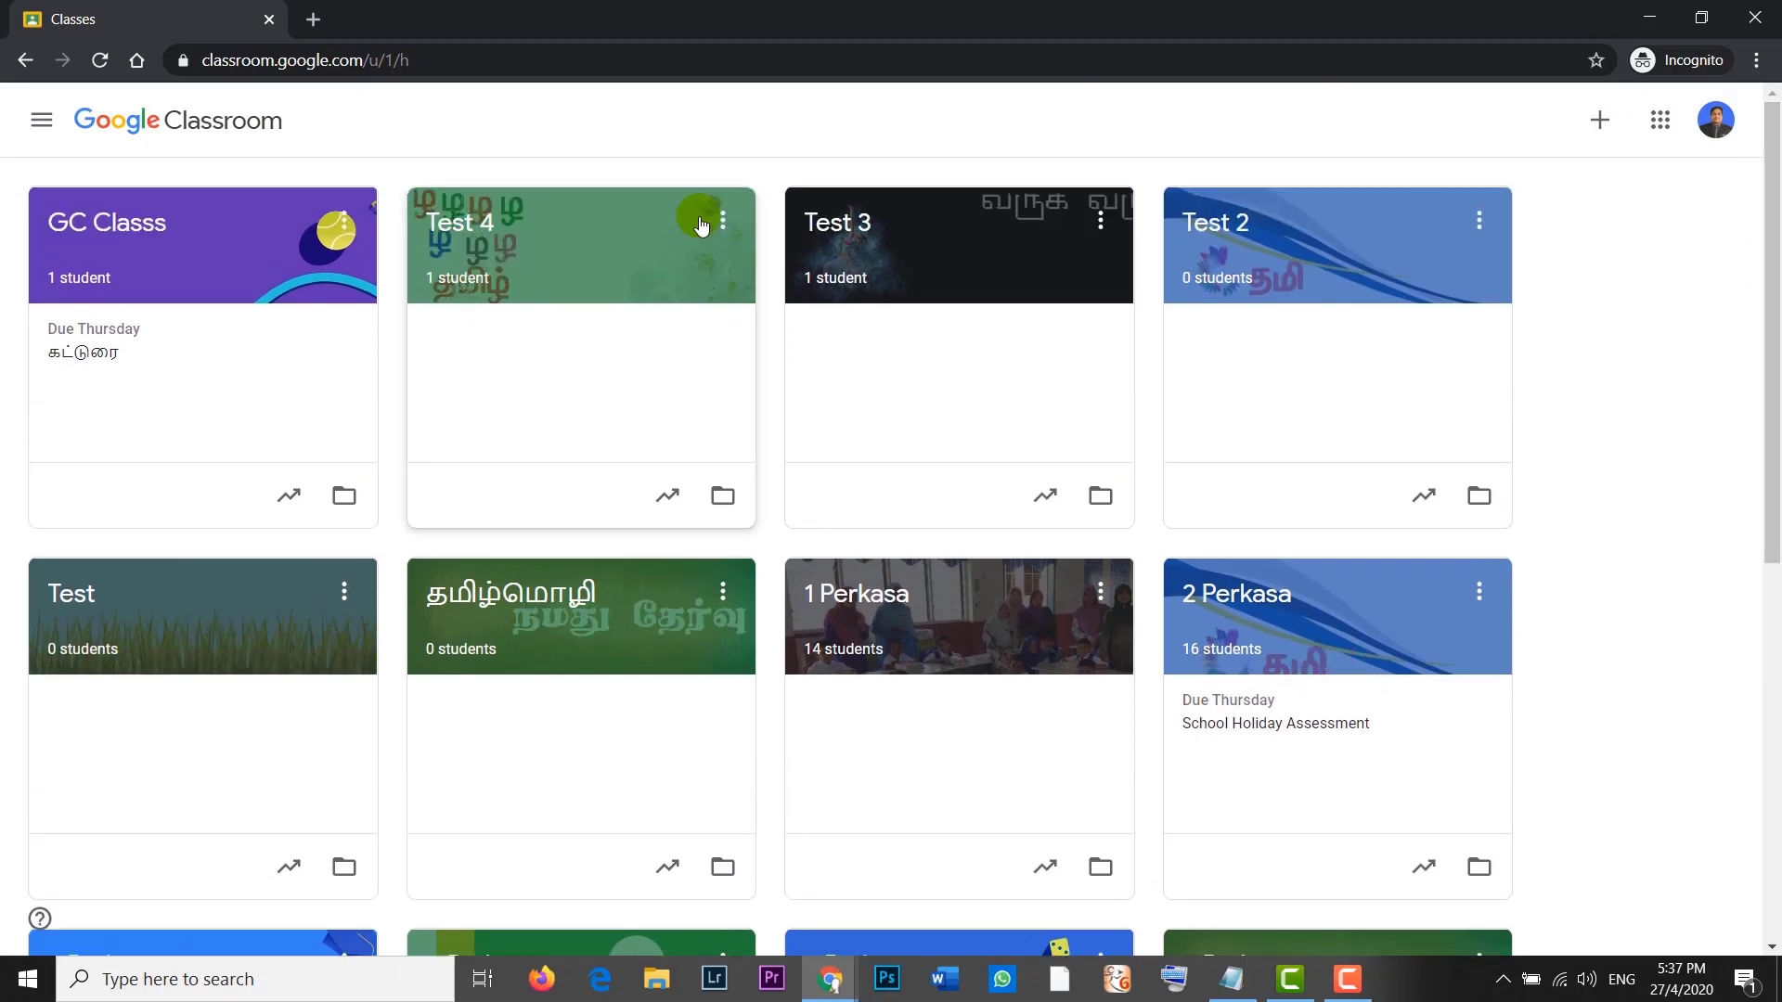
click(603, 274)
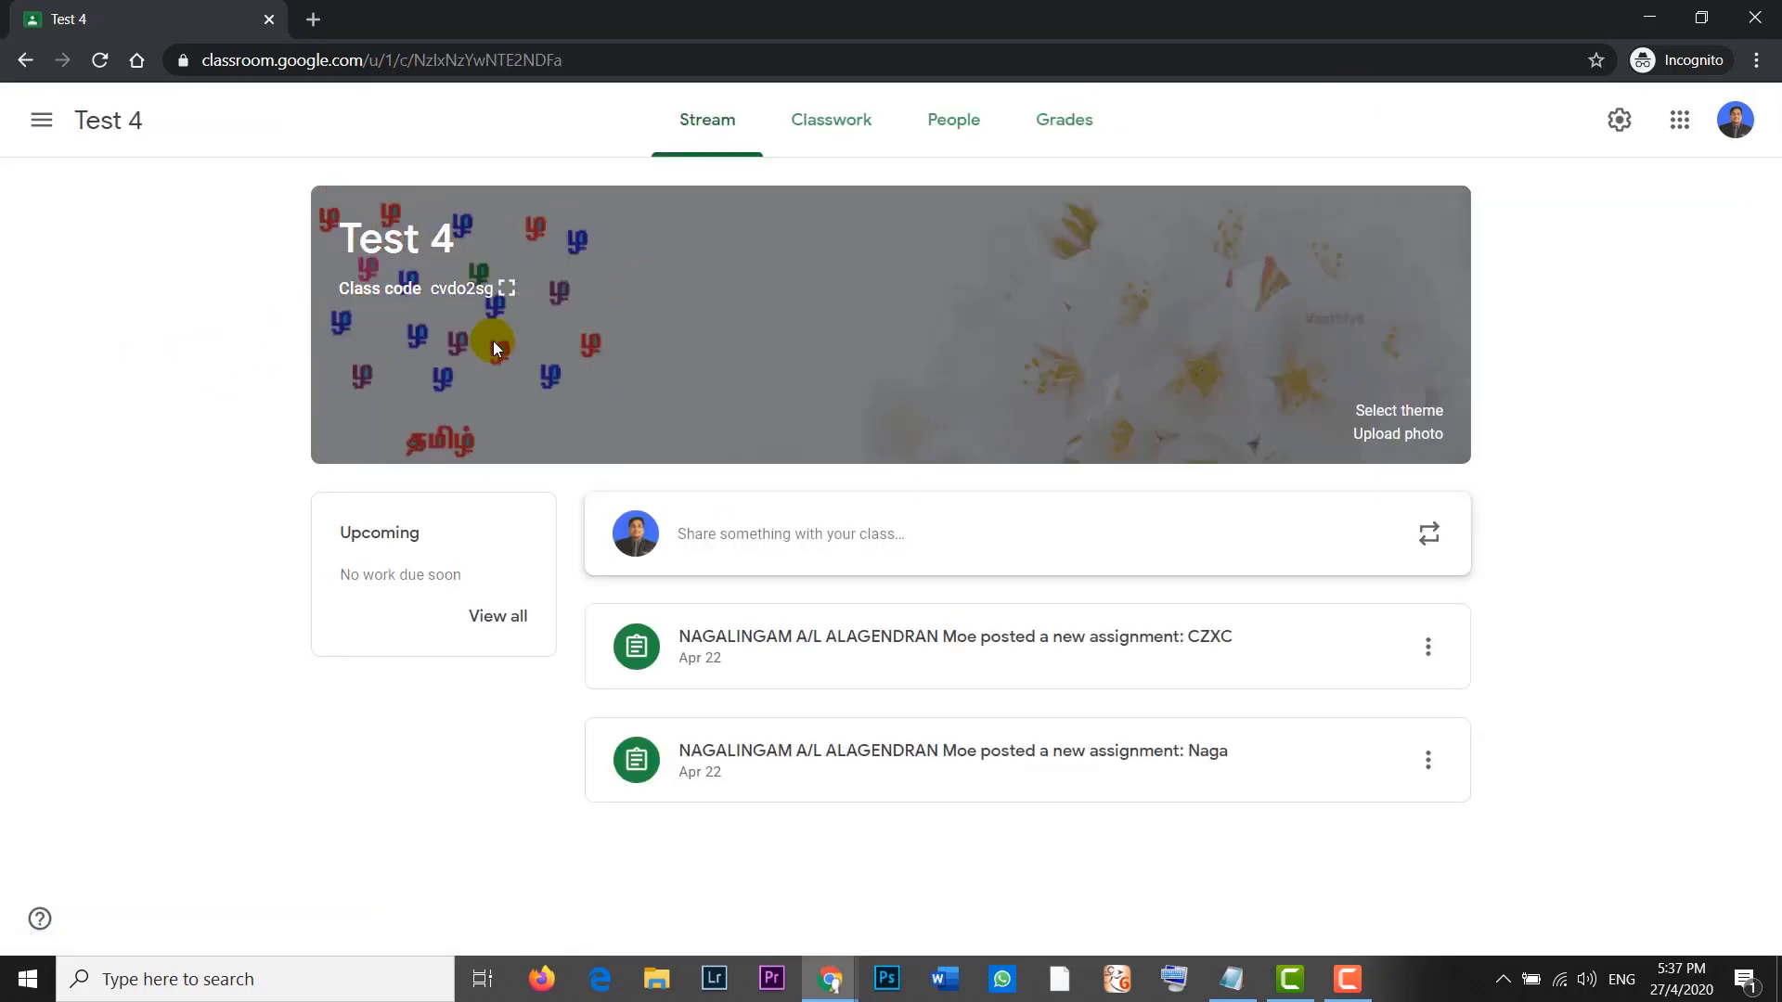
Generate a Meet link under General in Test 4's class settings and save
click(1622, 119)
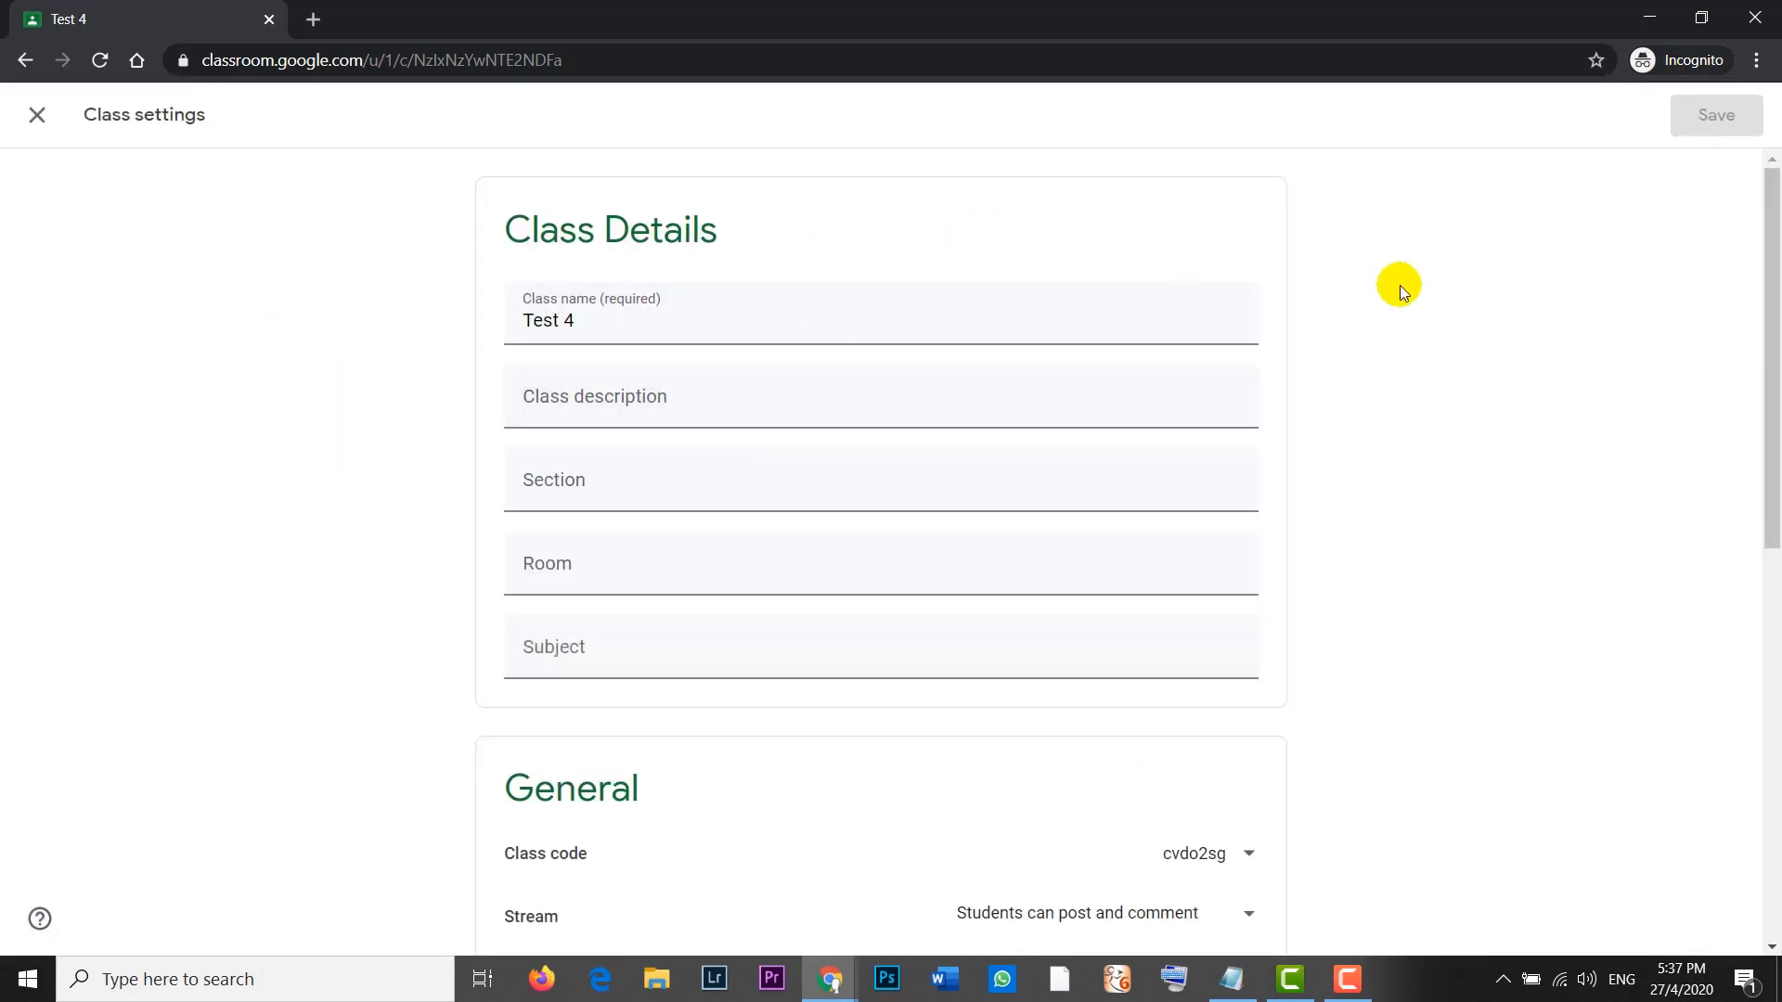
drag(1769, 216, 1772, 565)
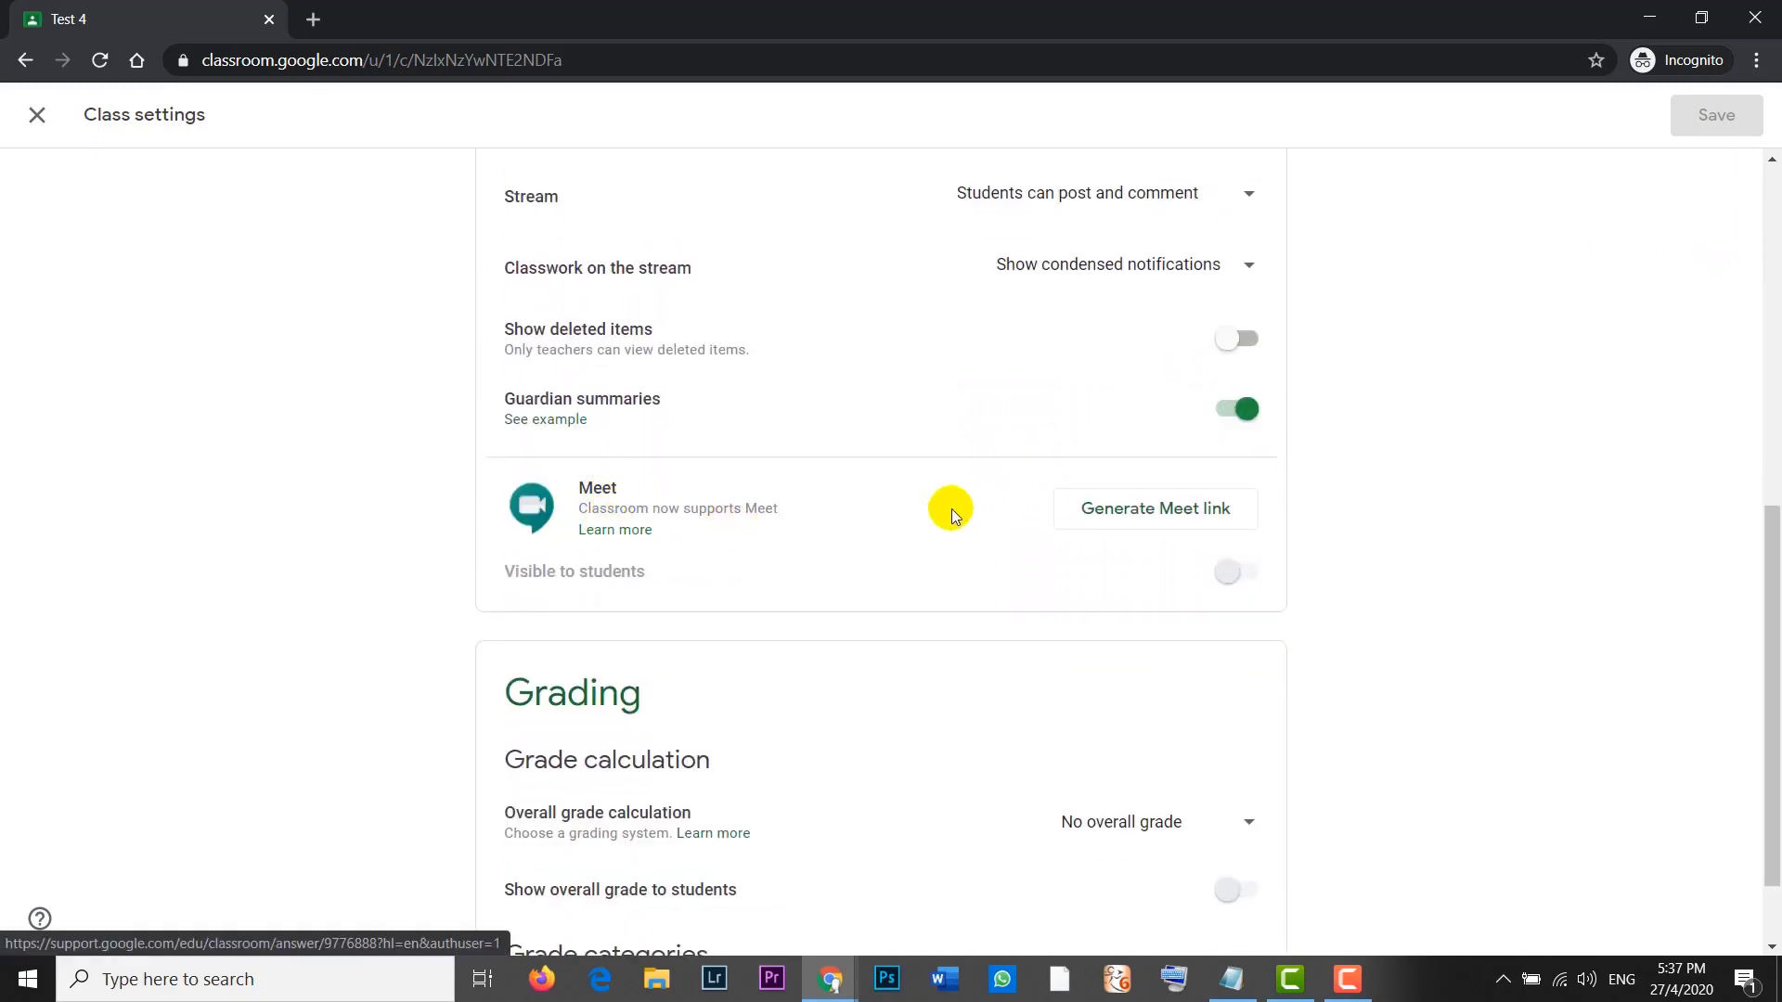
click(1146, 513)
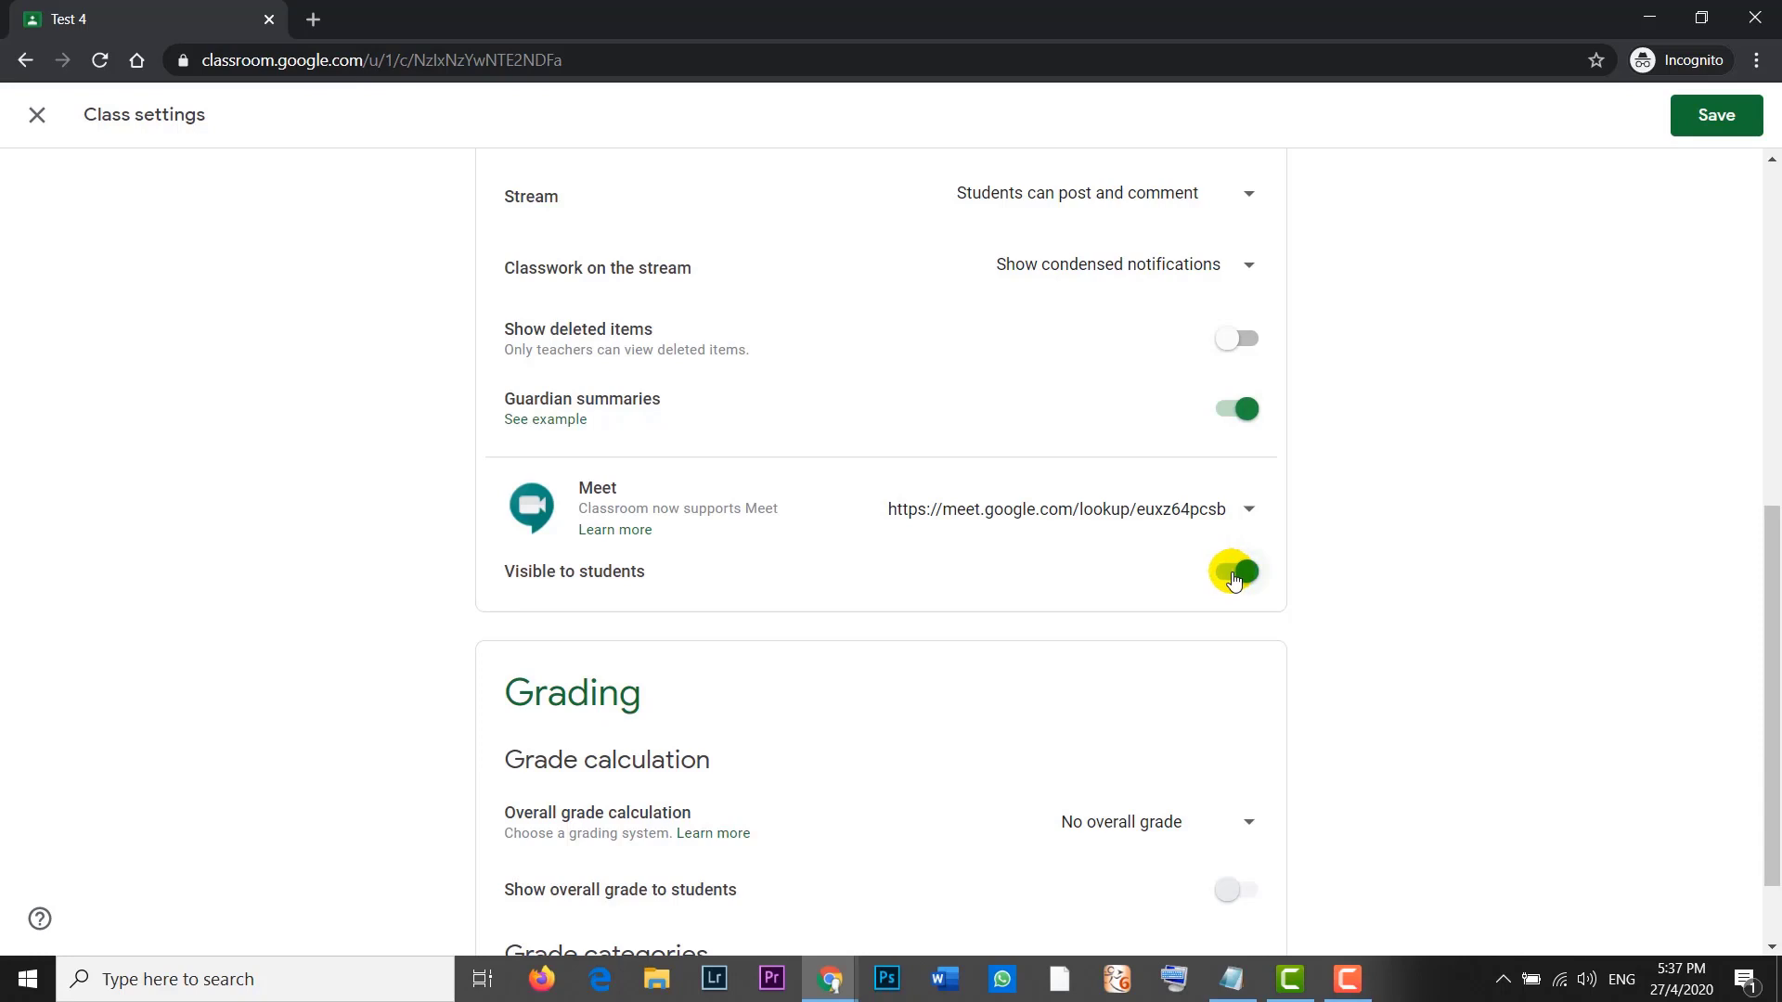
click(1233, 573)
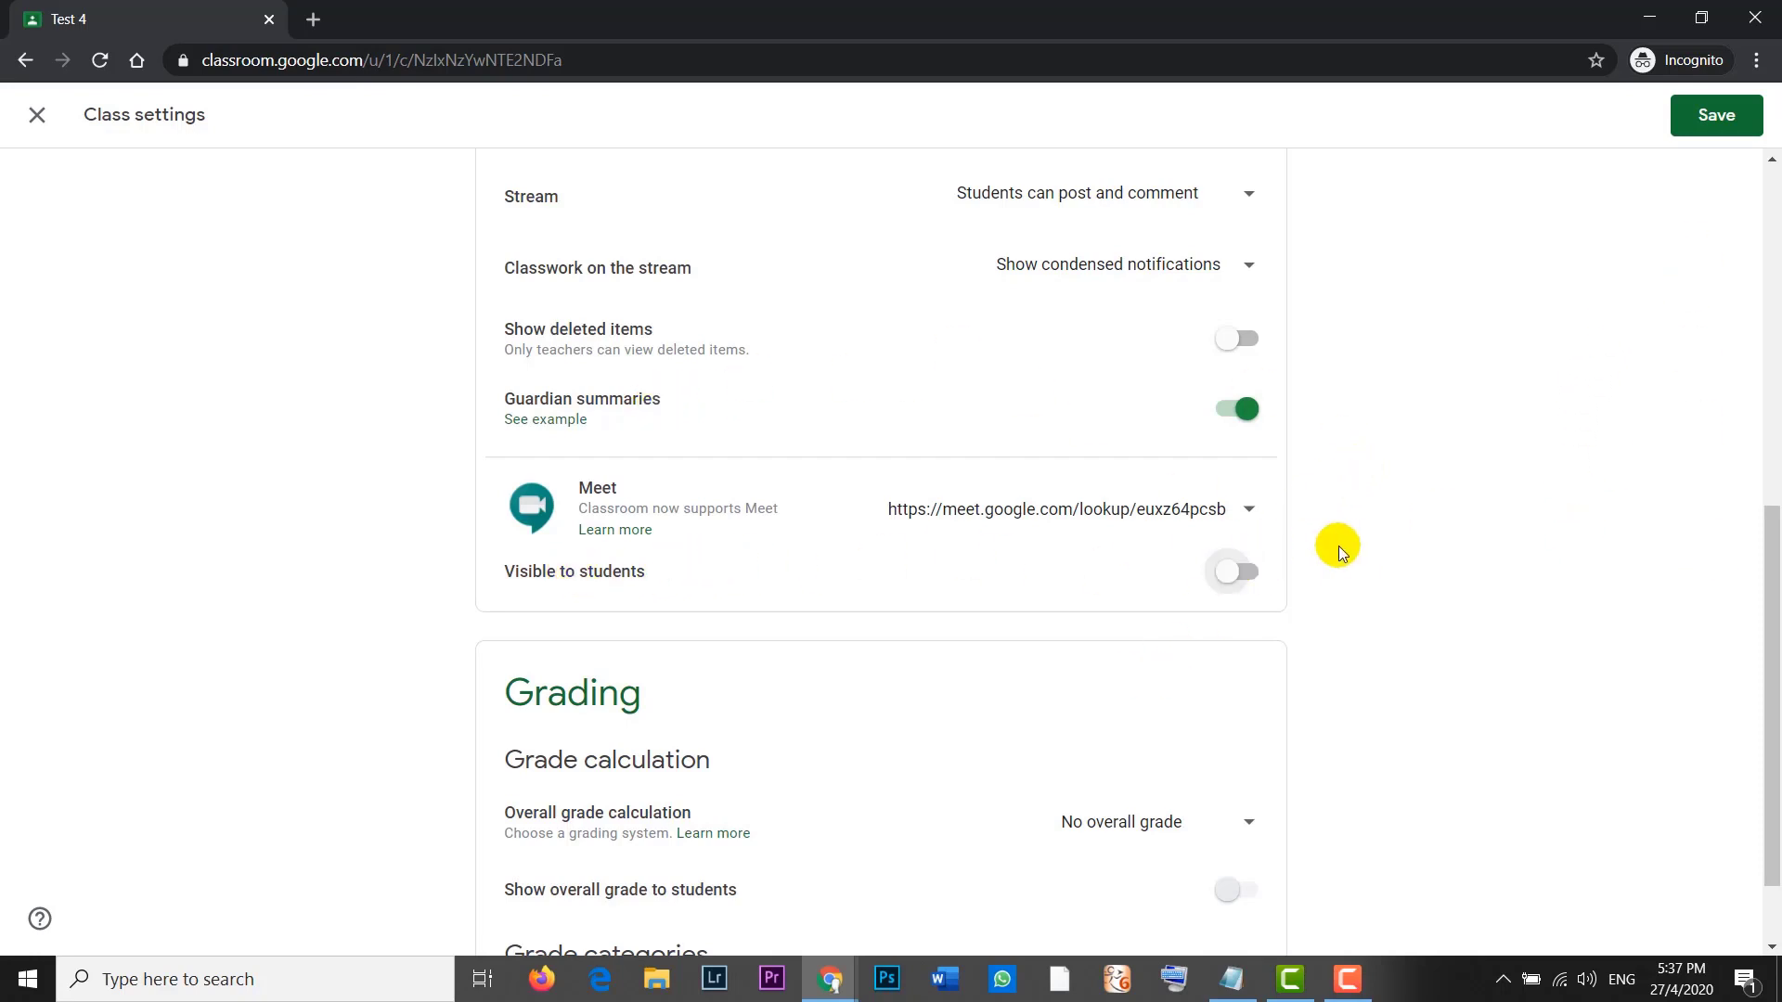
click(1722, 112)
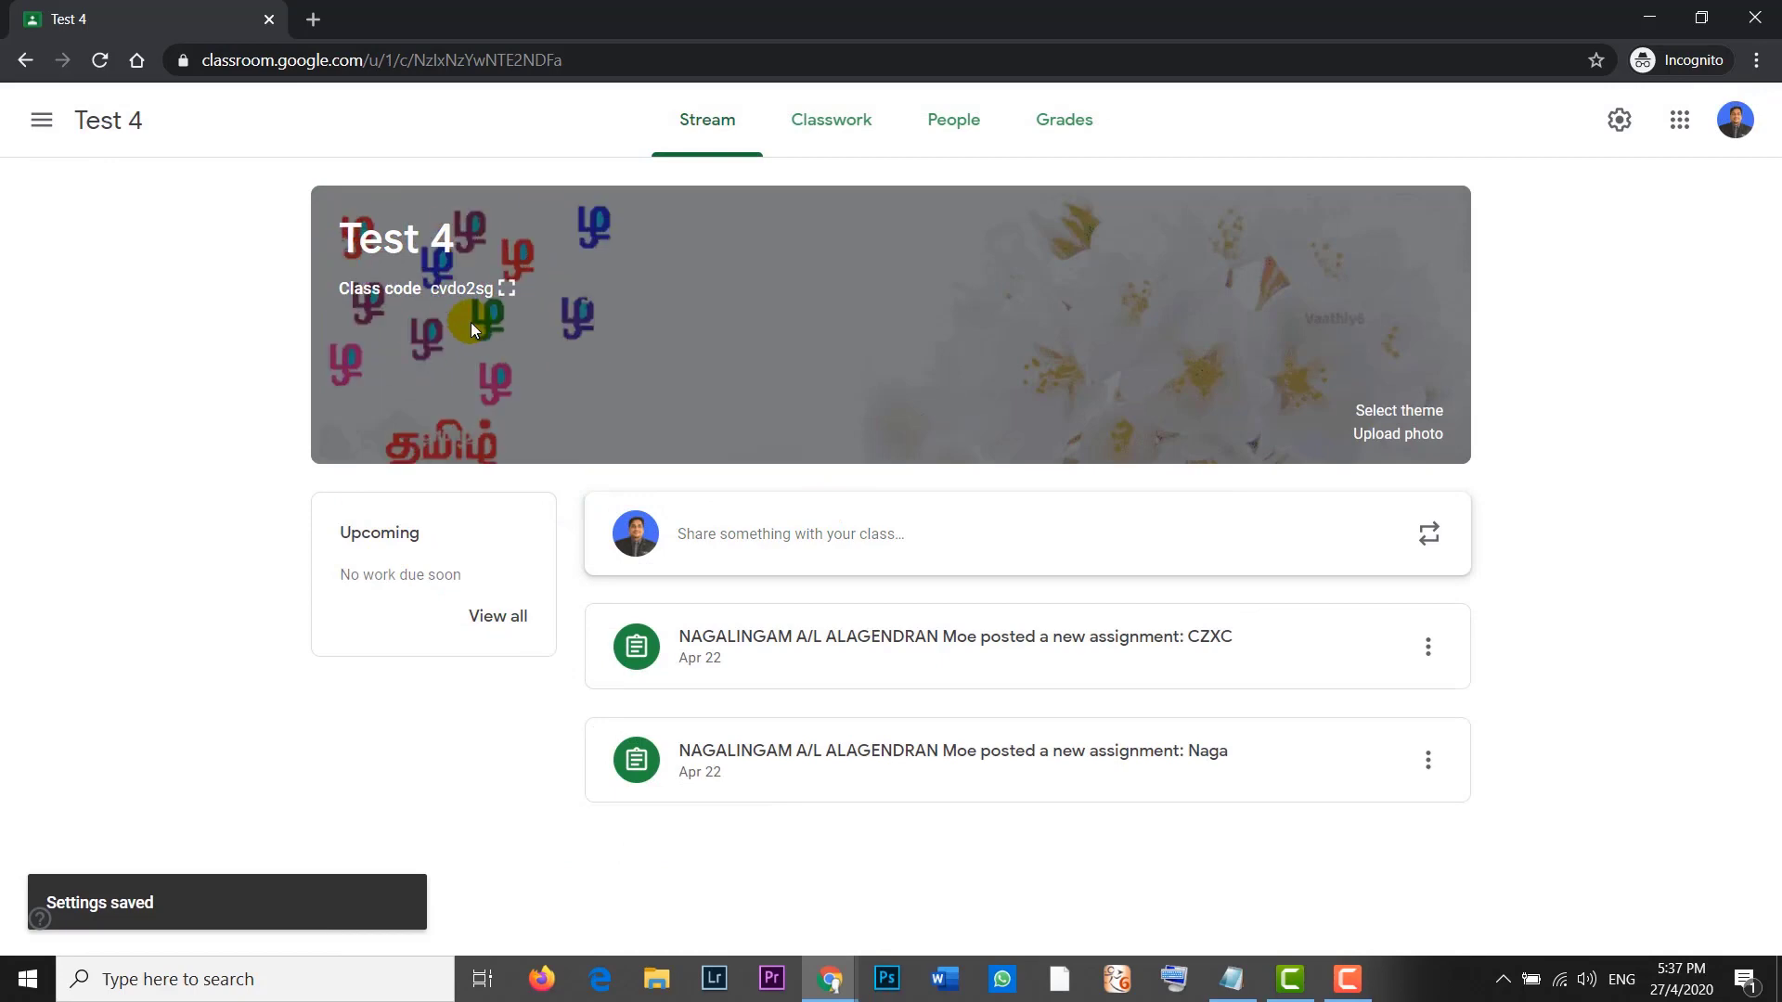
Switch on 'Visible to students' for Test 4's Meet link, save, and open the link from the banner
click(1640, 115)
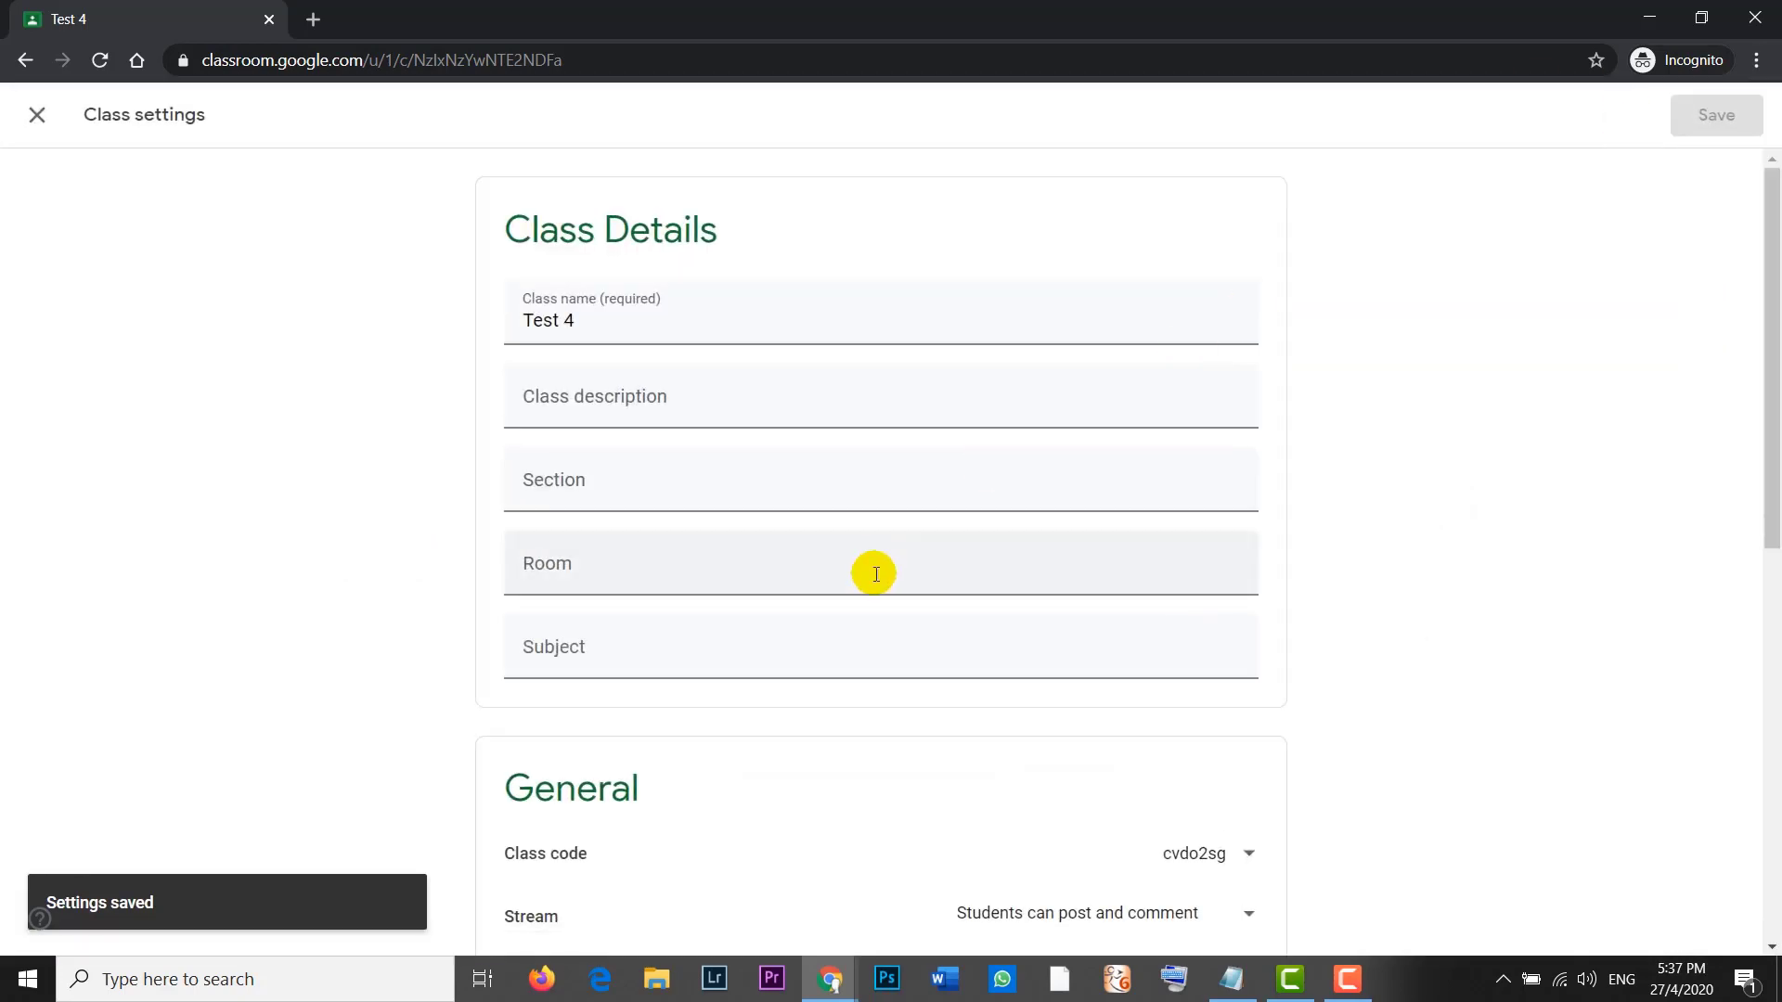
drag(1761, 449, 1766, 708)
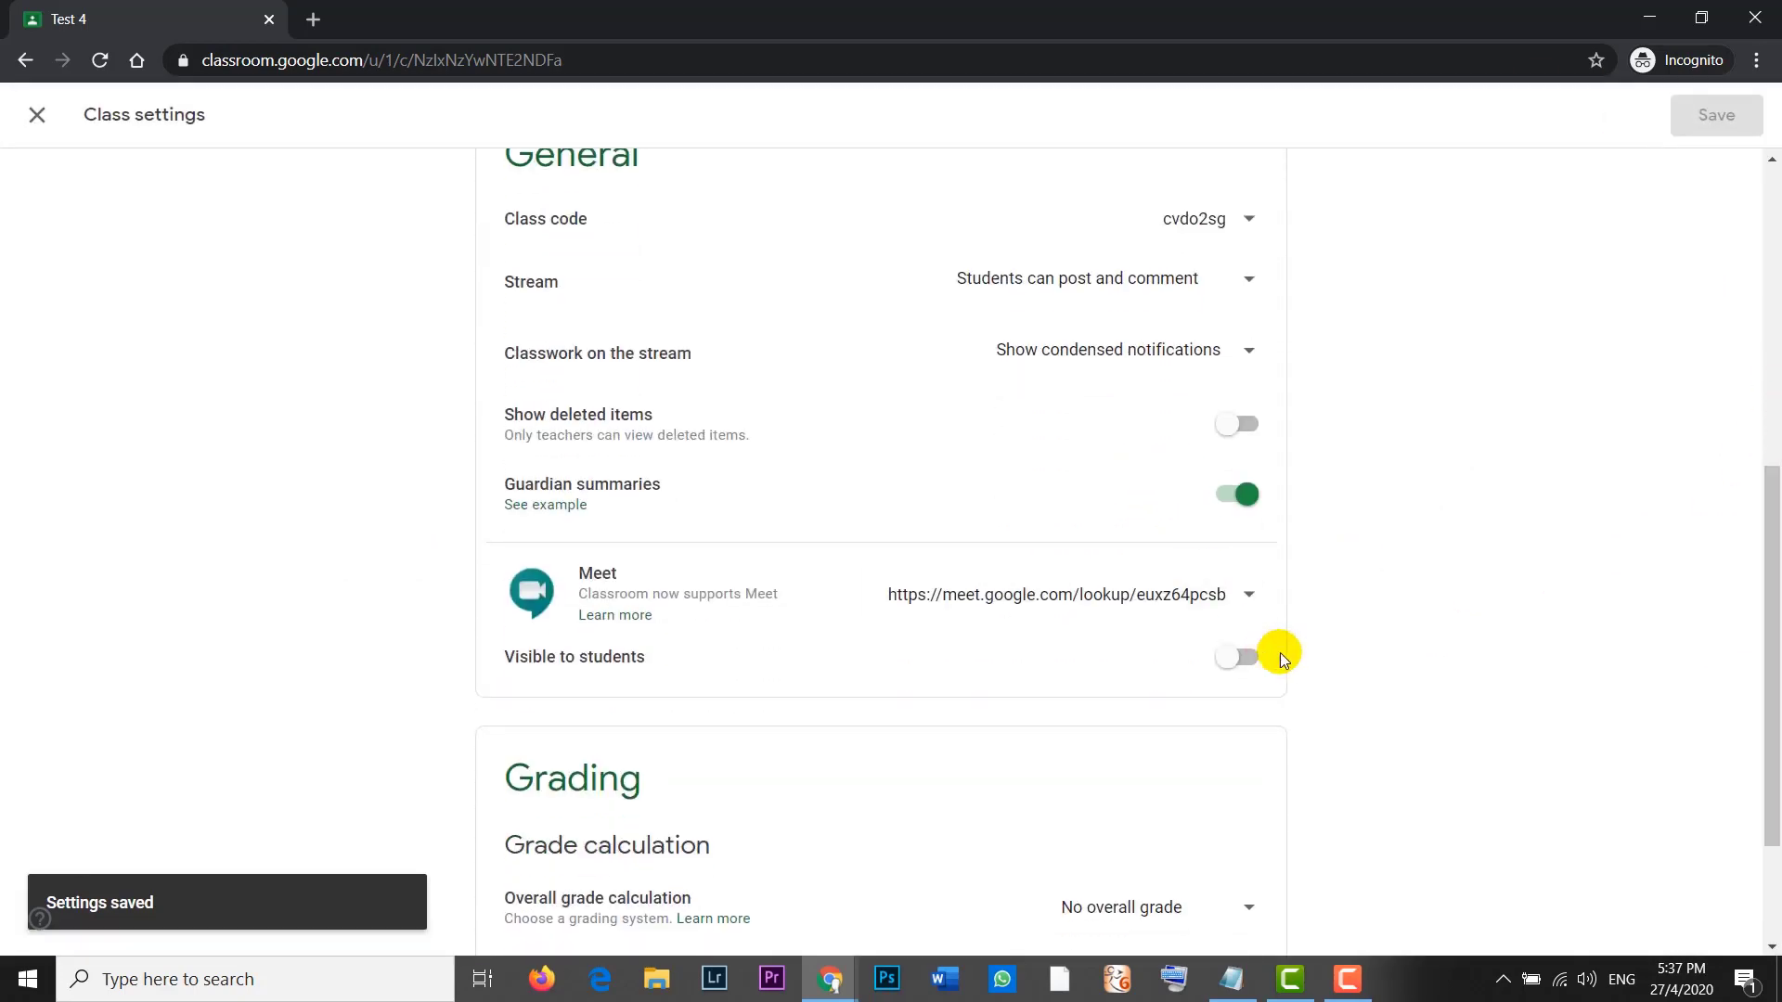
click(1233, 658)
click(1716, 115)
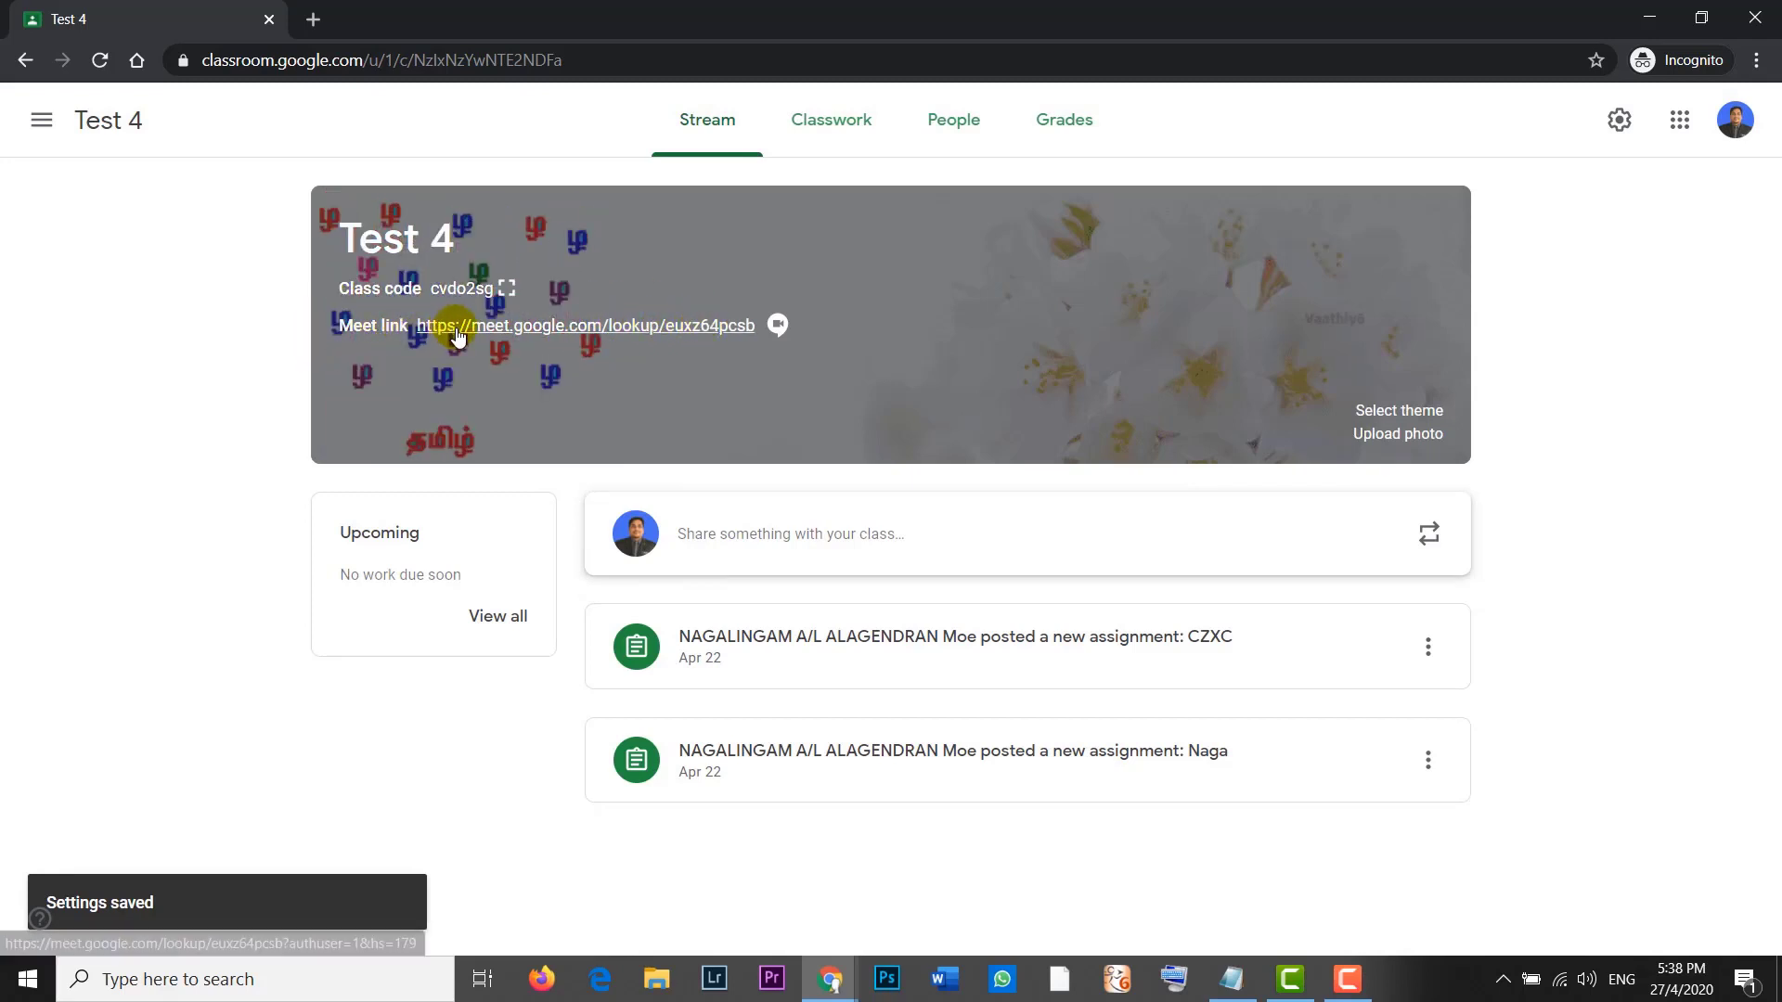
click(642, 330)
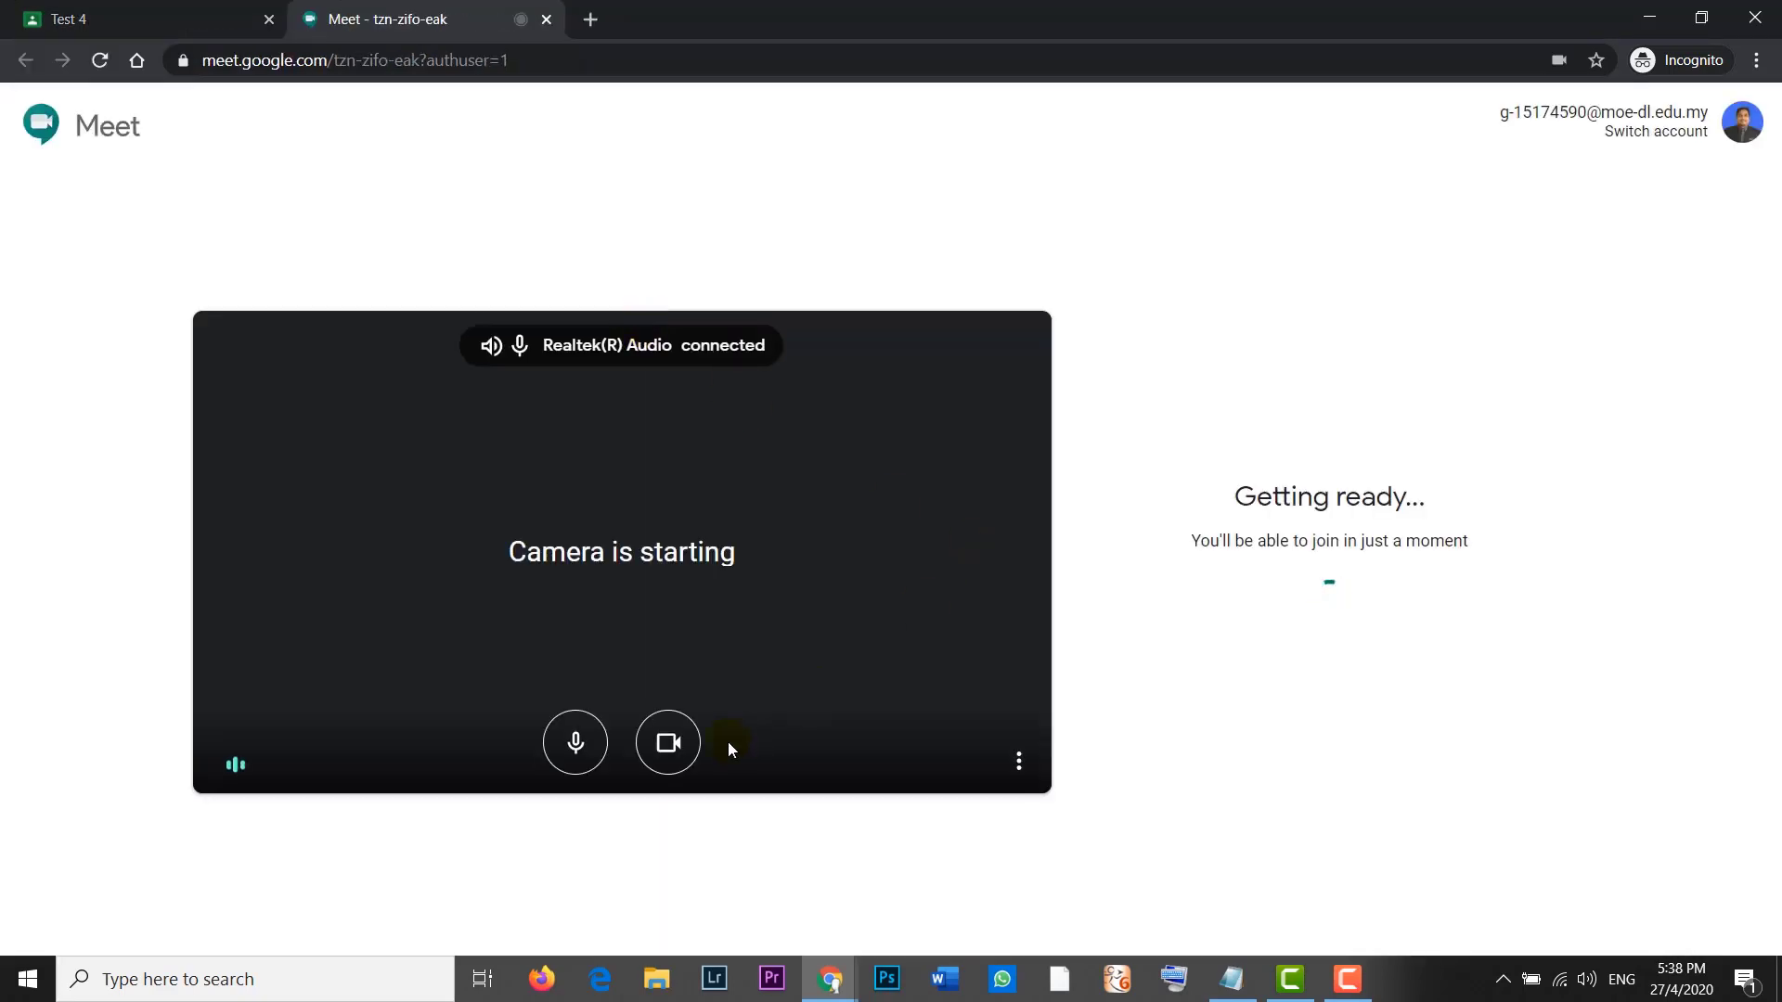
Turn off the camera and microphone on the pre-join screen, then bring up the meeting outline notes
click(668, 742)
click(576, 747)
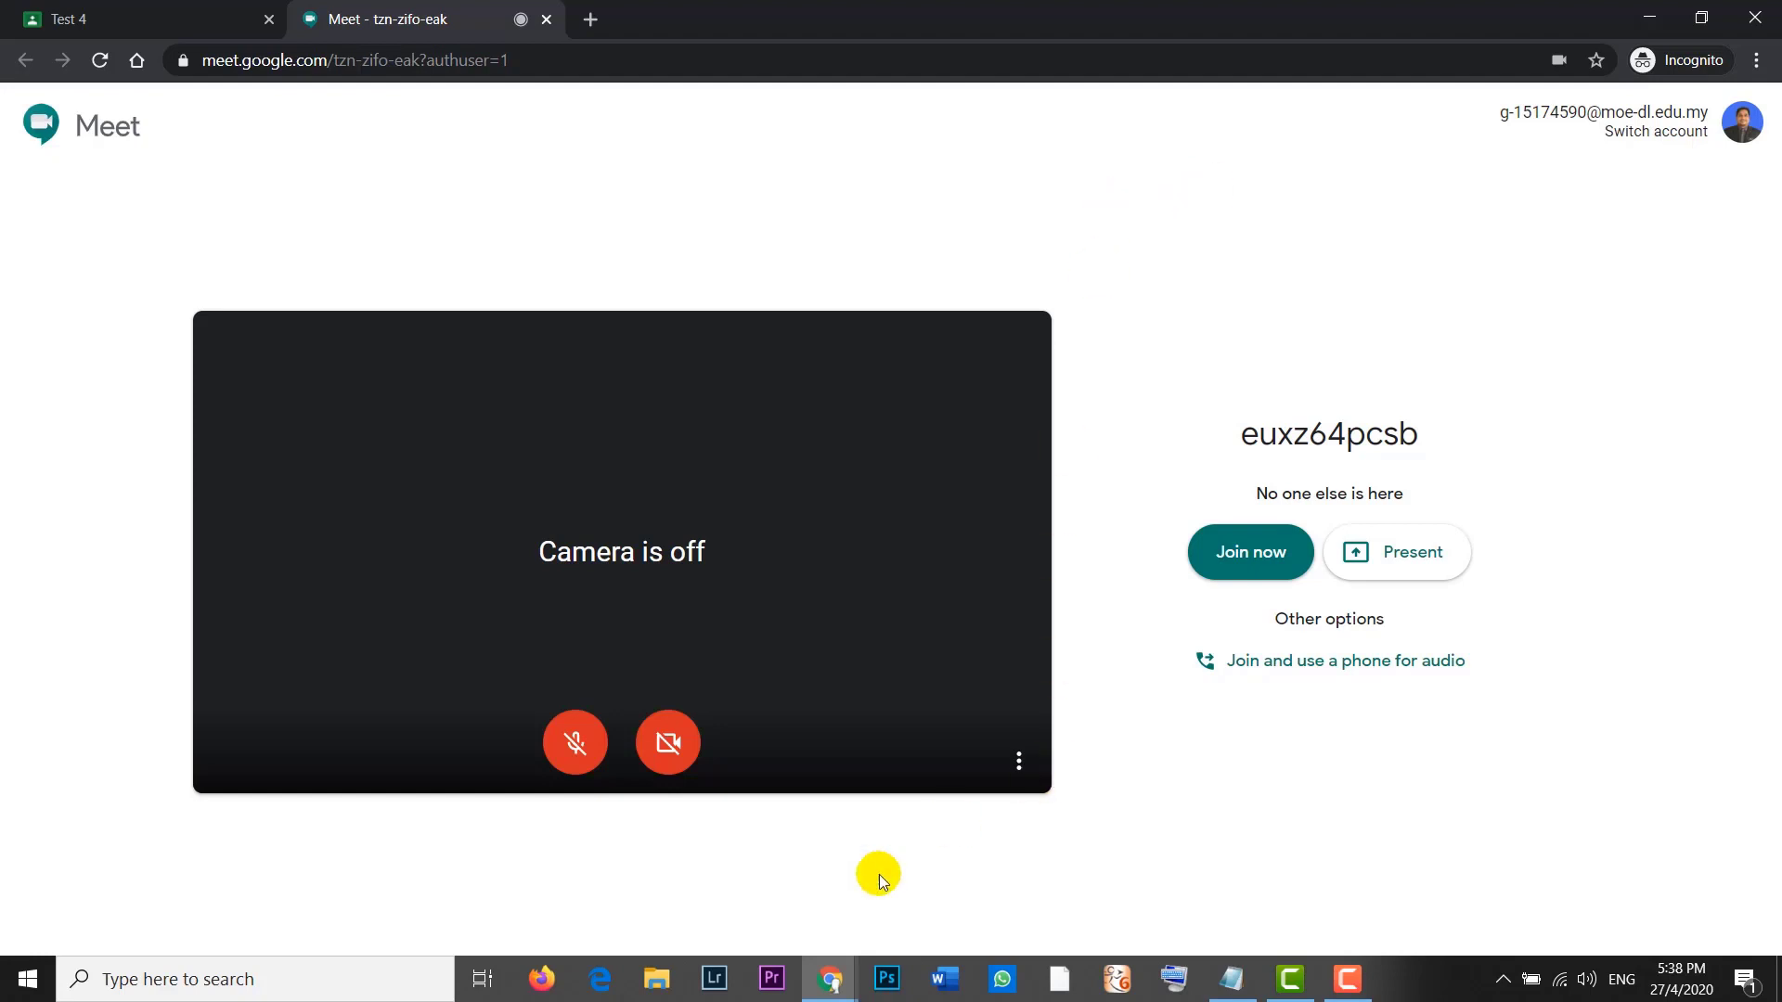
click(1231, 979)
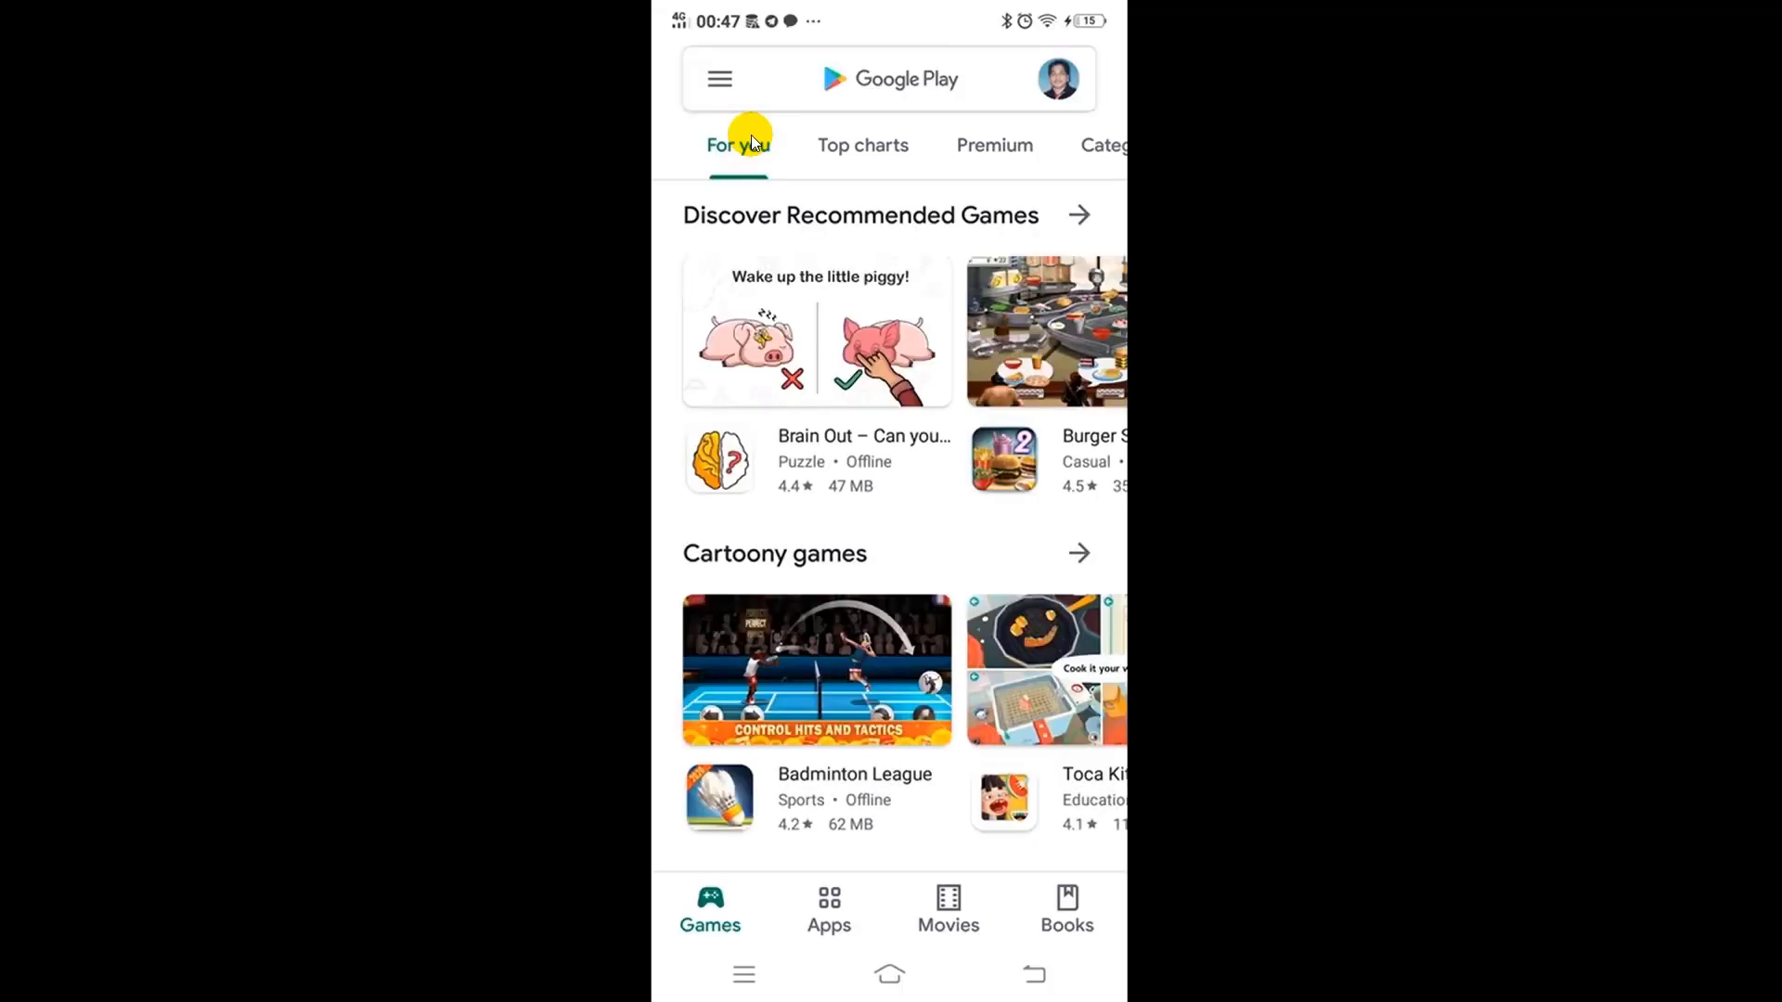
Search the Play Store for 'google meet', open its listing, then launch Meet from the home screen
click(750, 136)
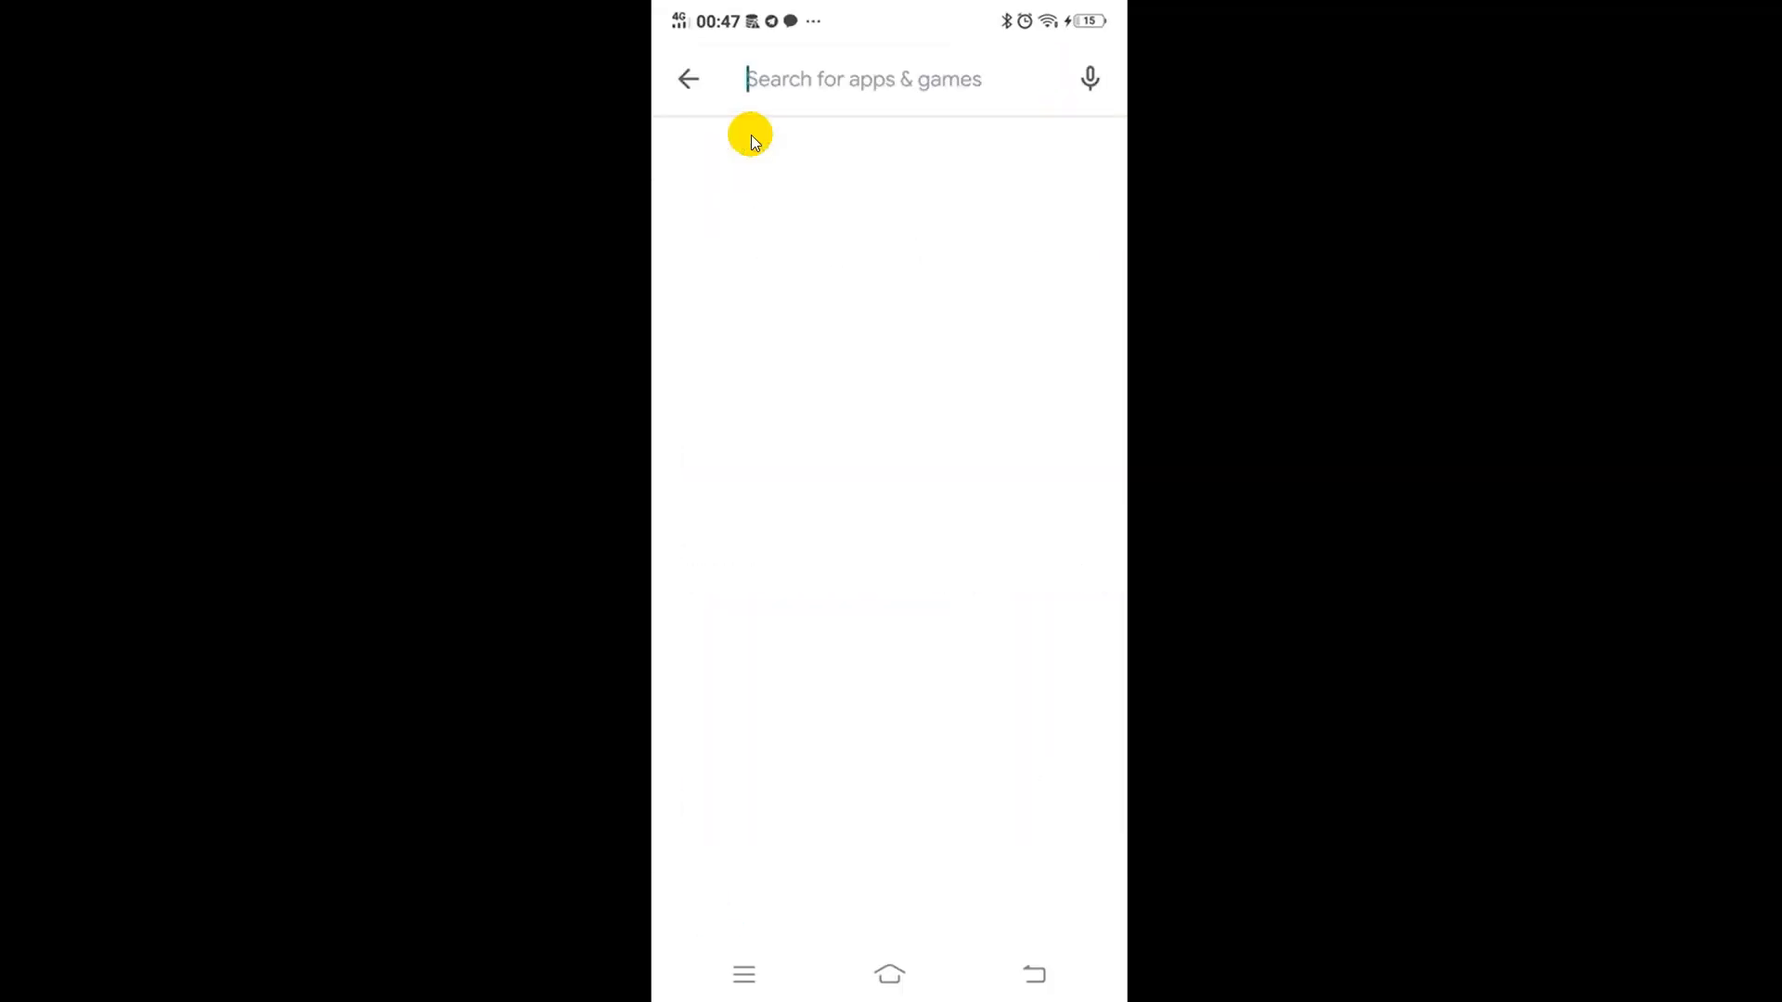
text(goog)
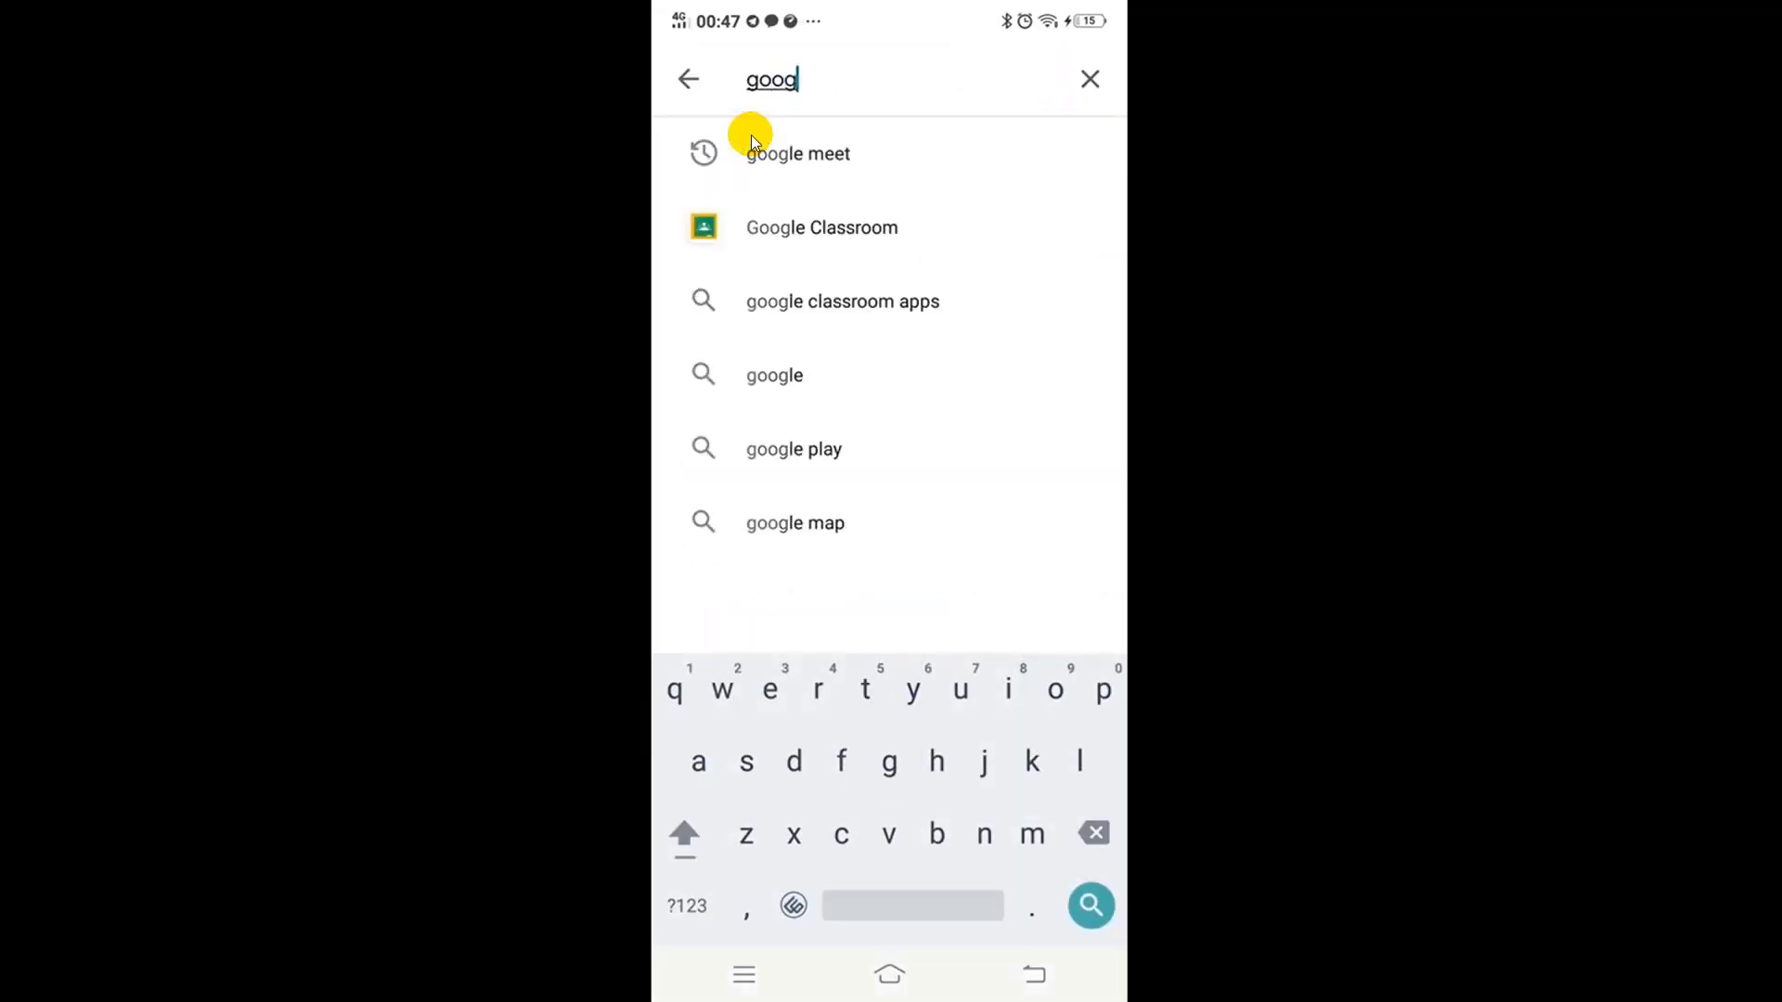
text(le meet)
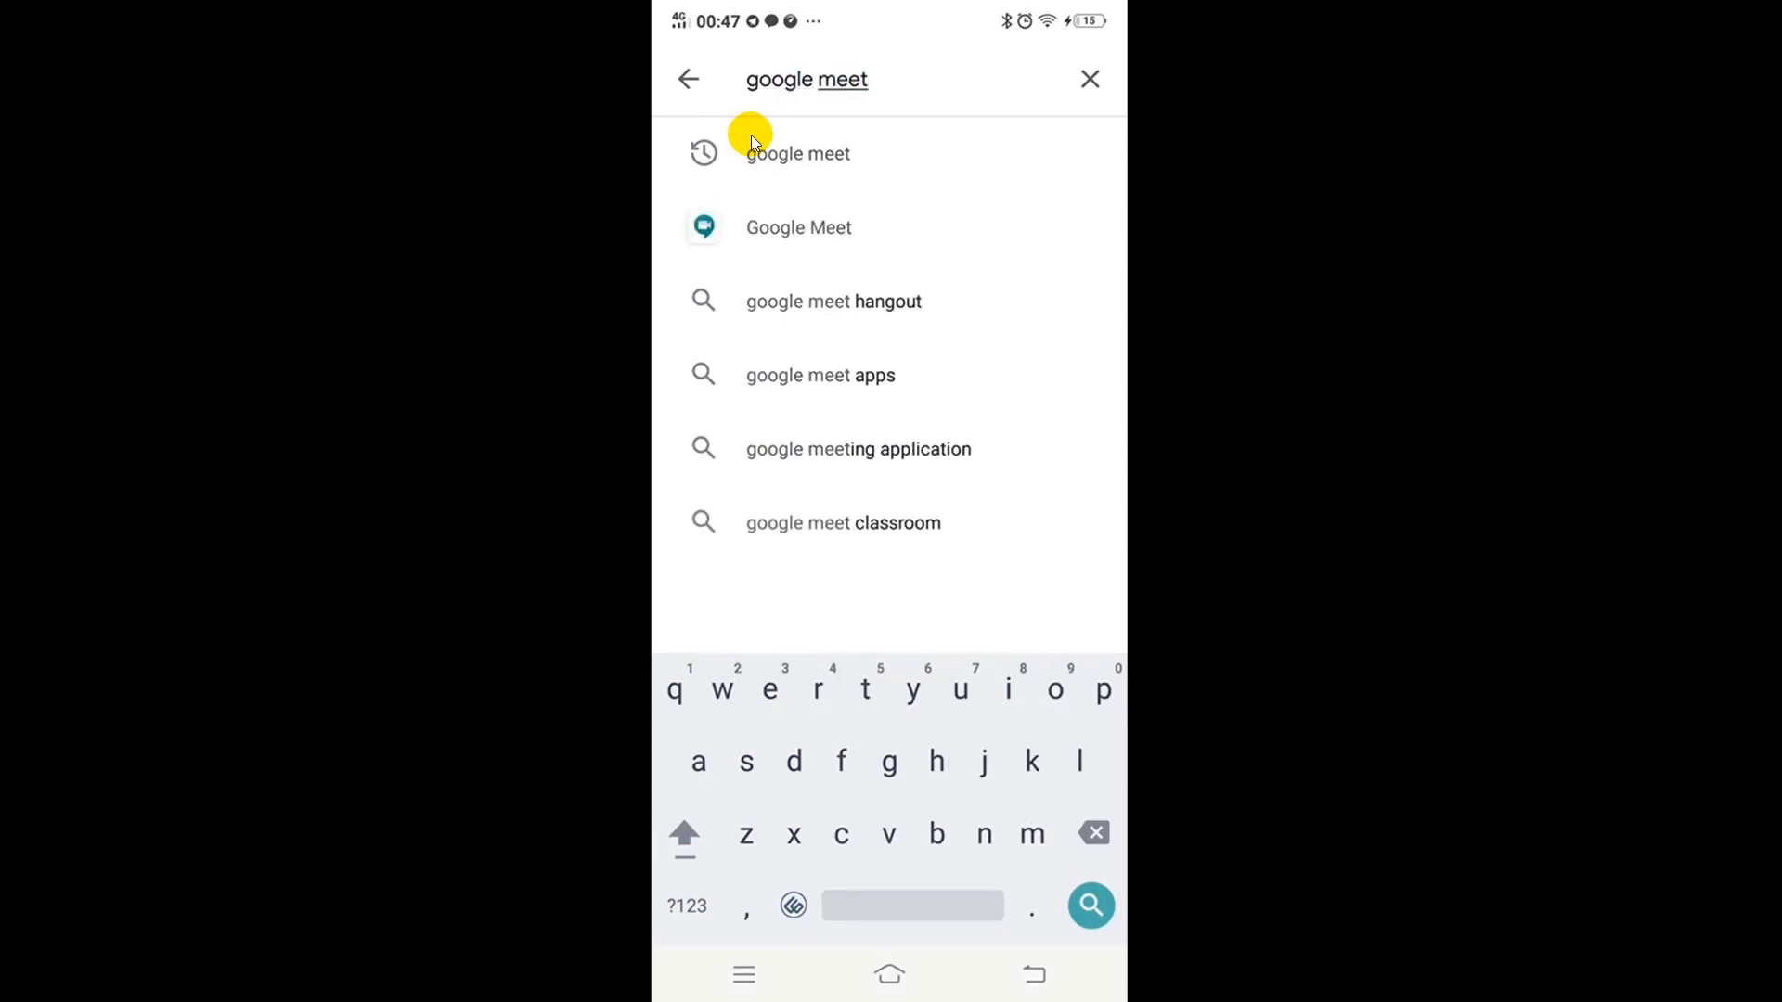
click(750, 135)
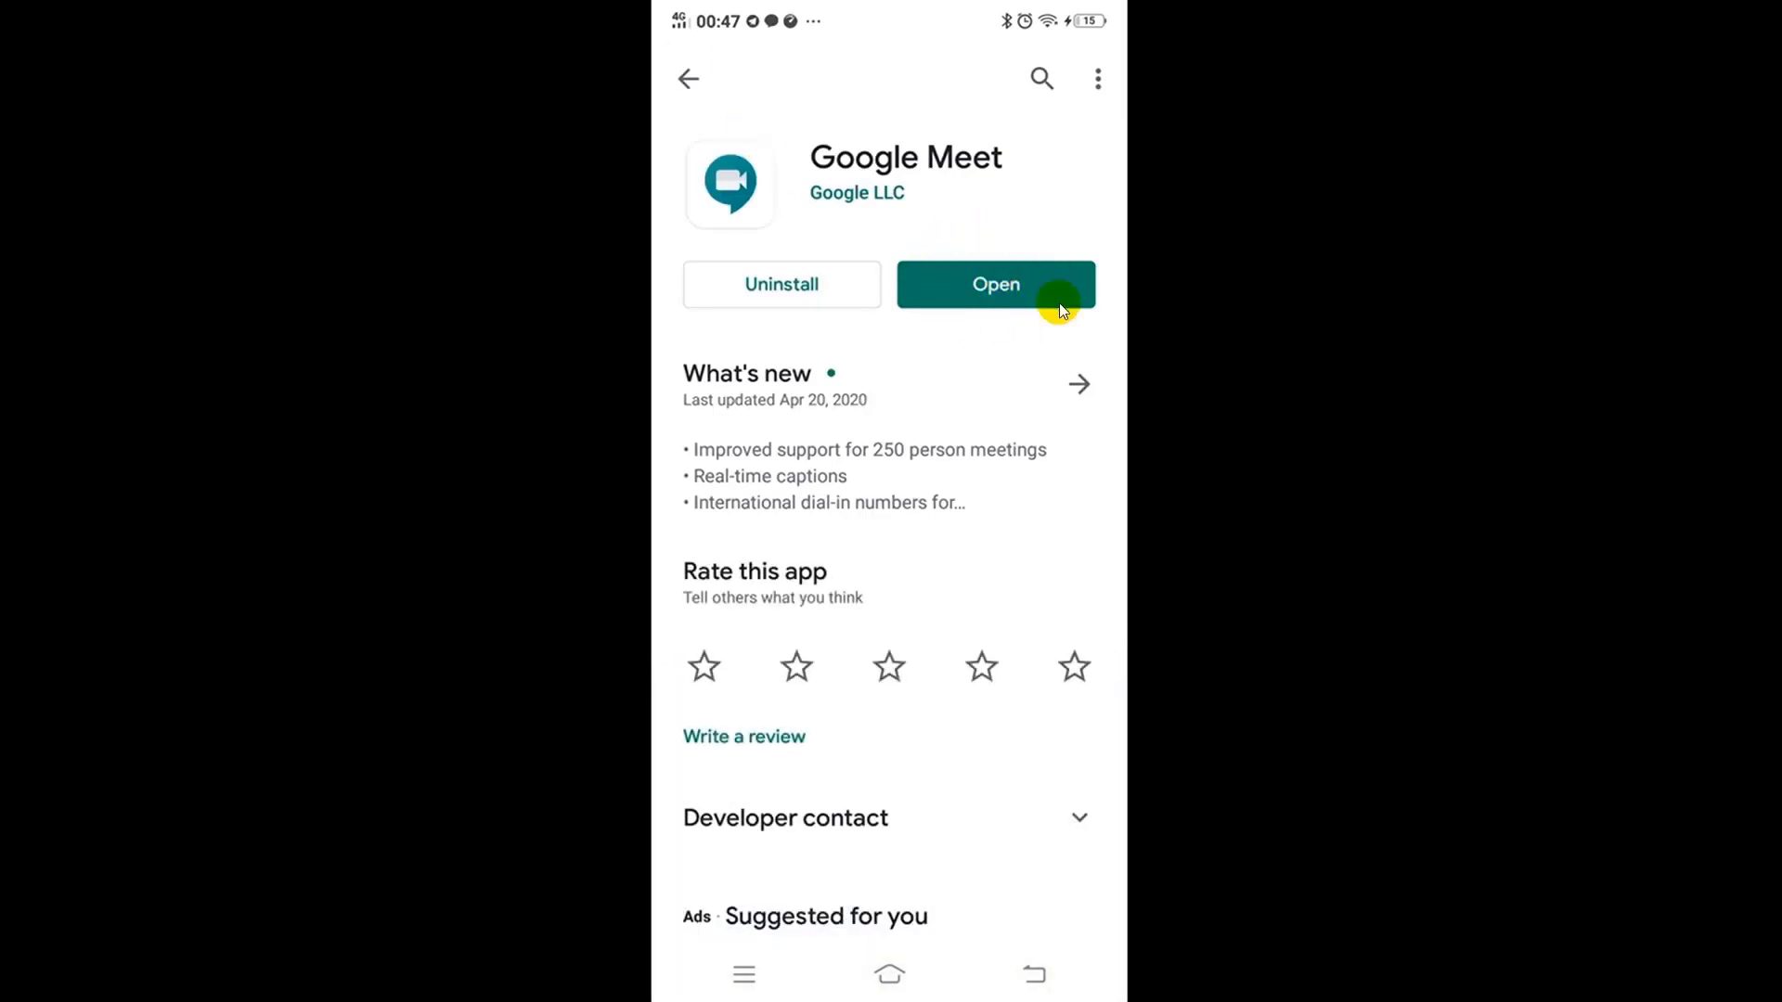
middle_click(978, 370)
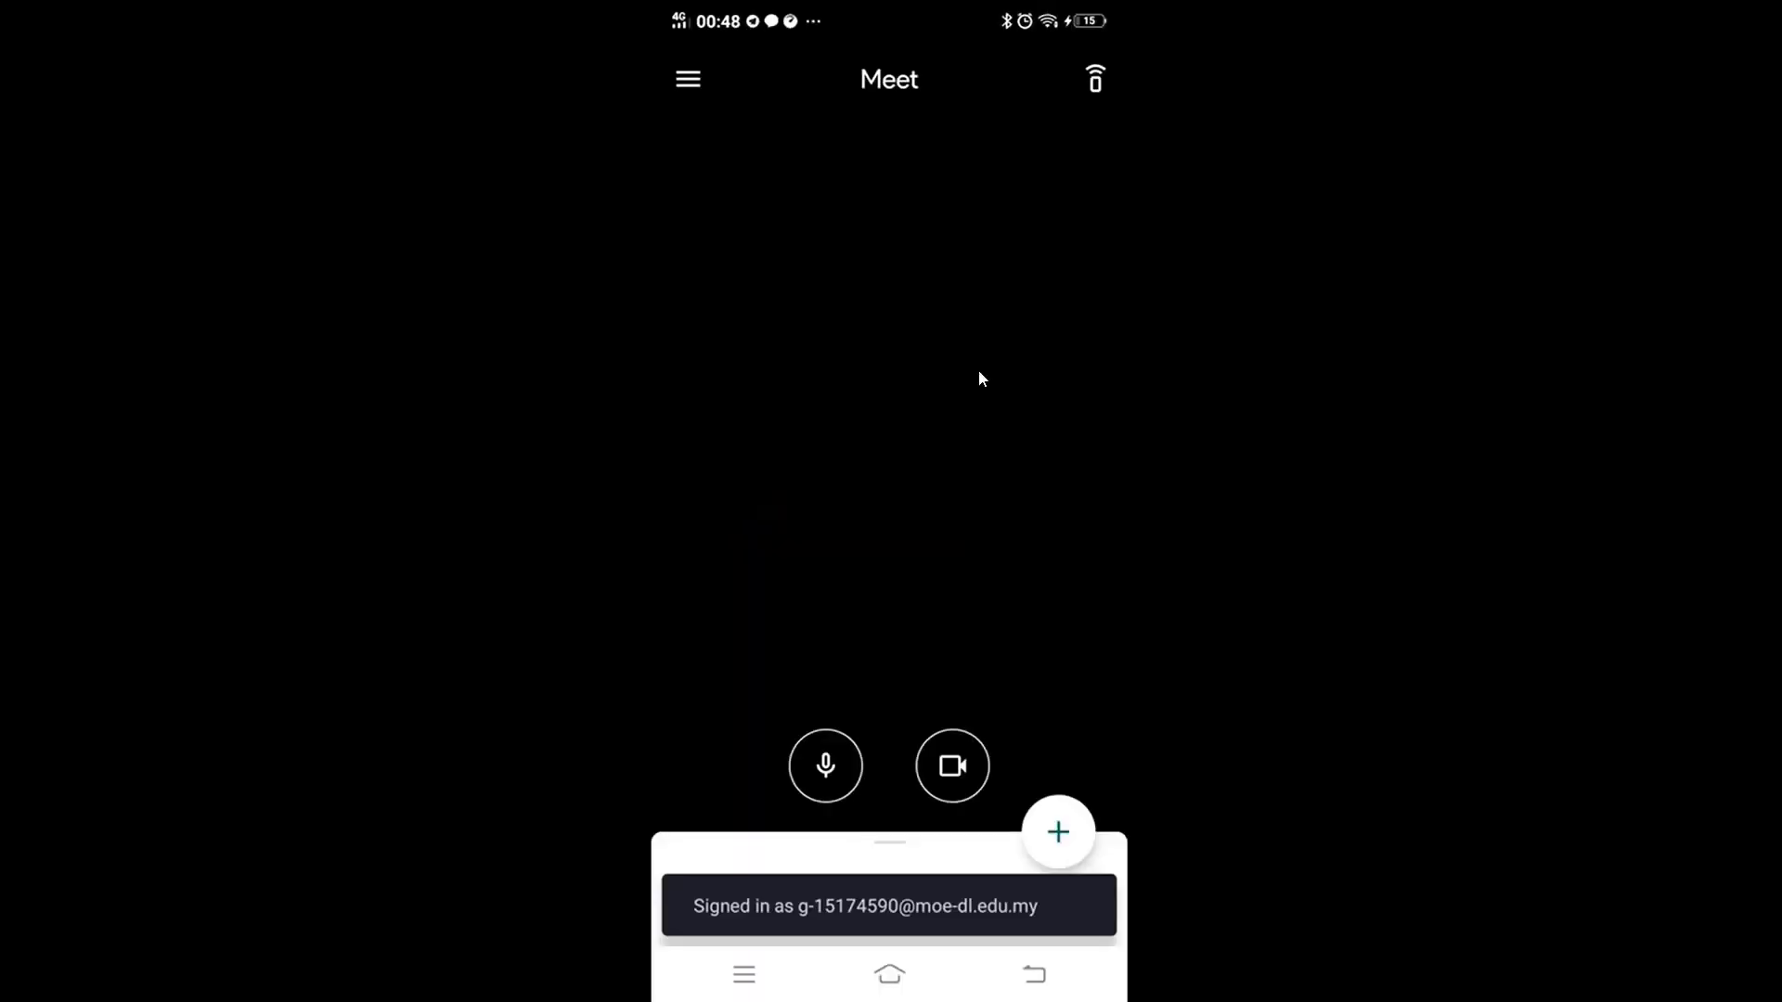
click(978, 370)
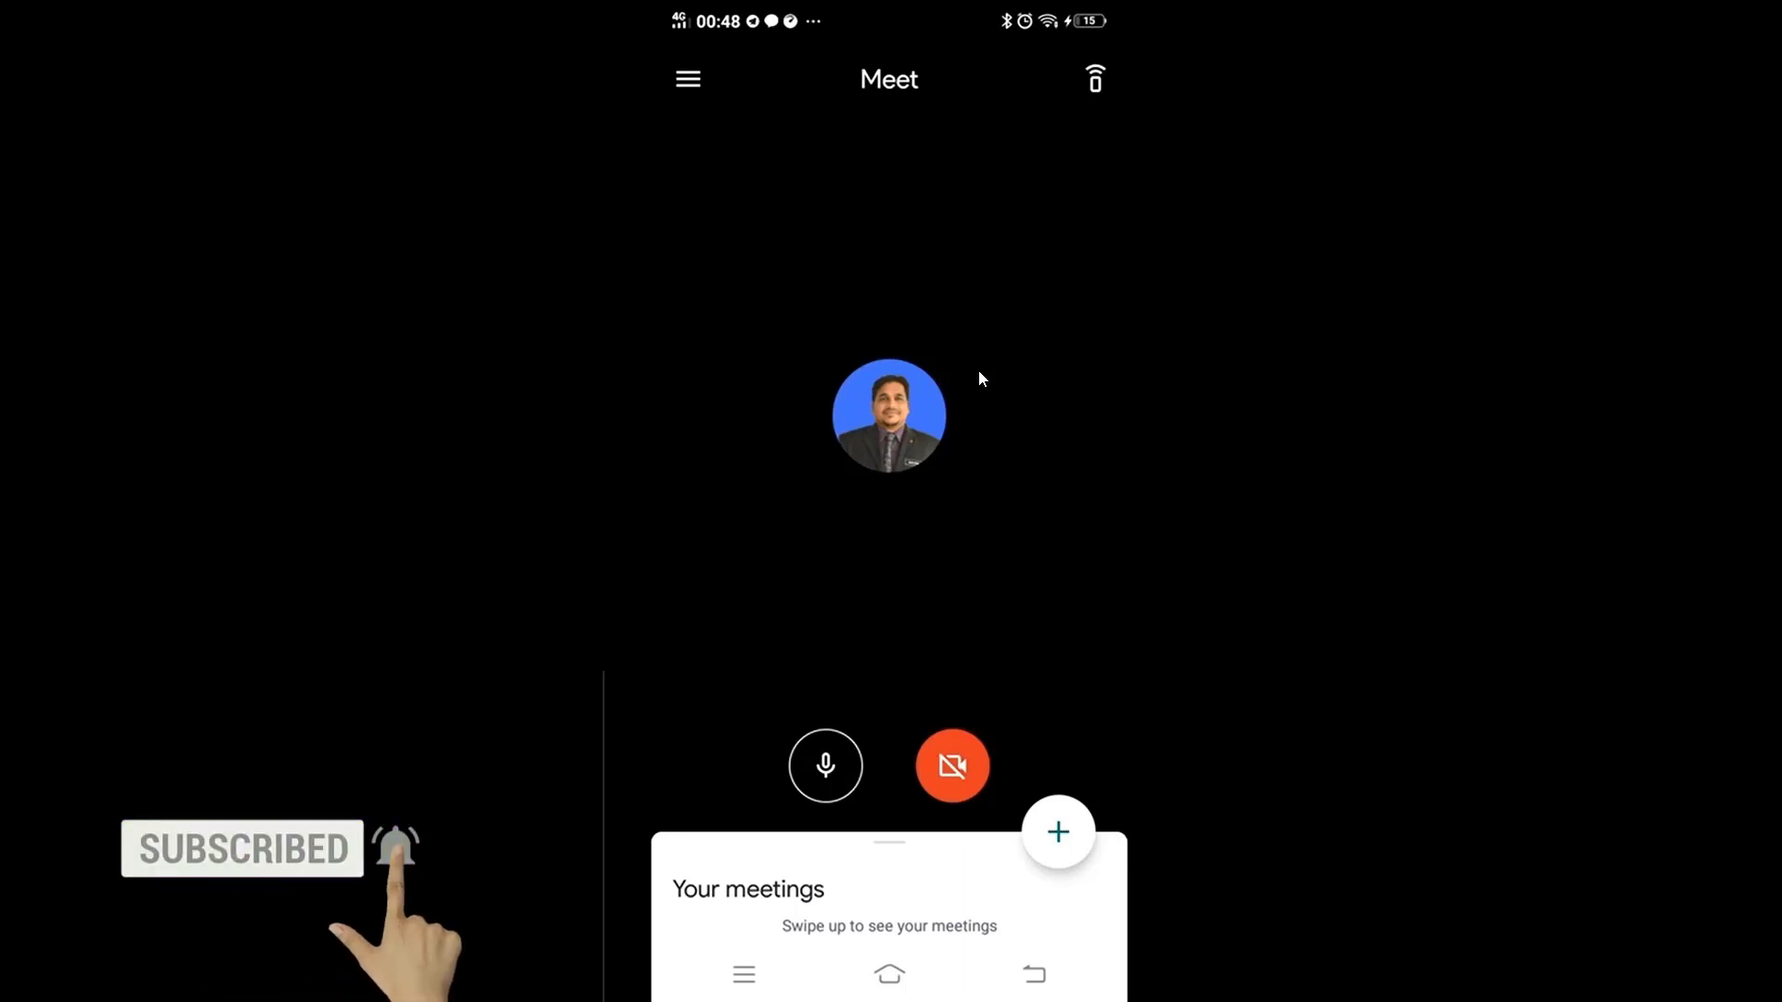
Mute and unmute the microphone, then turn the camera on and off again
click(843, 749)
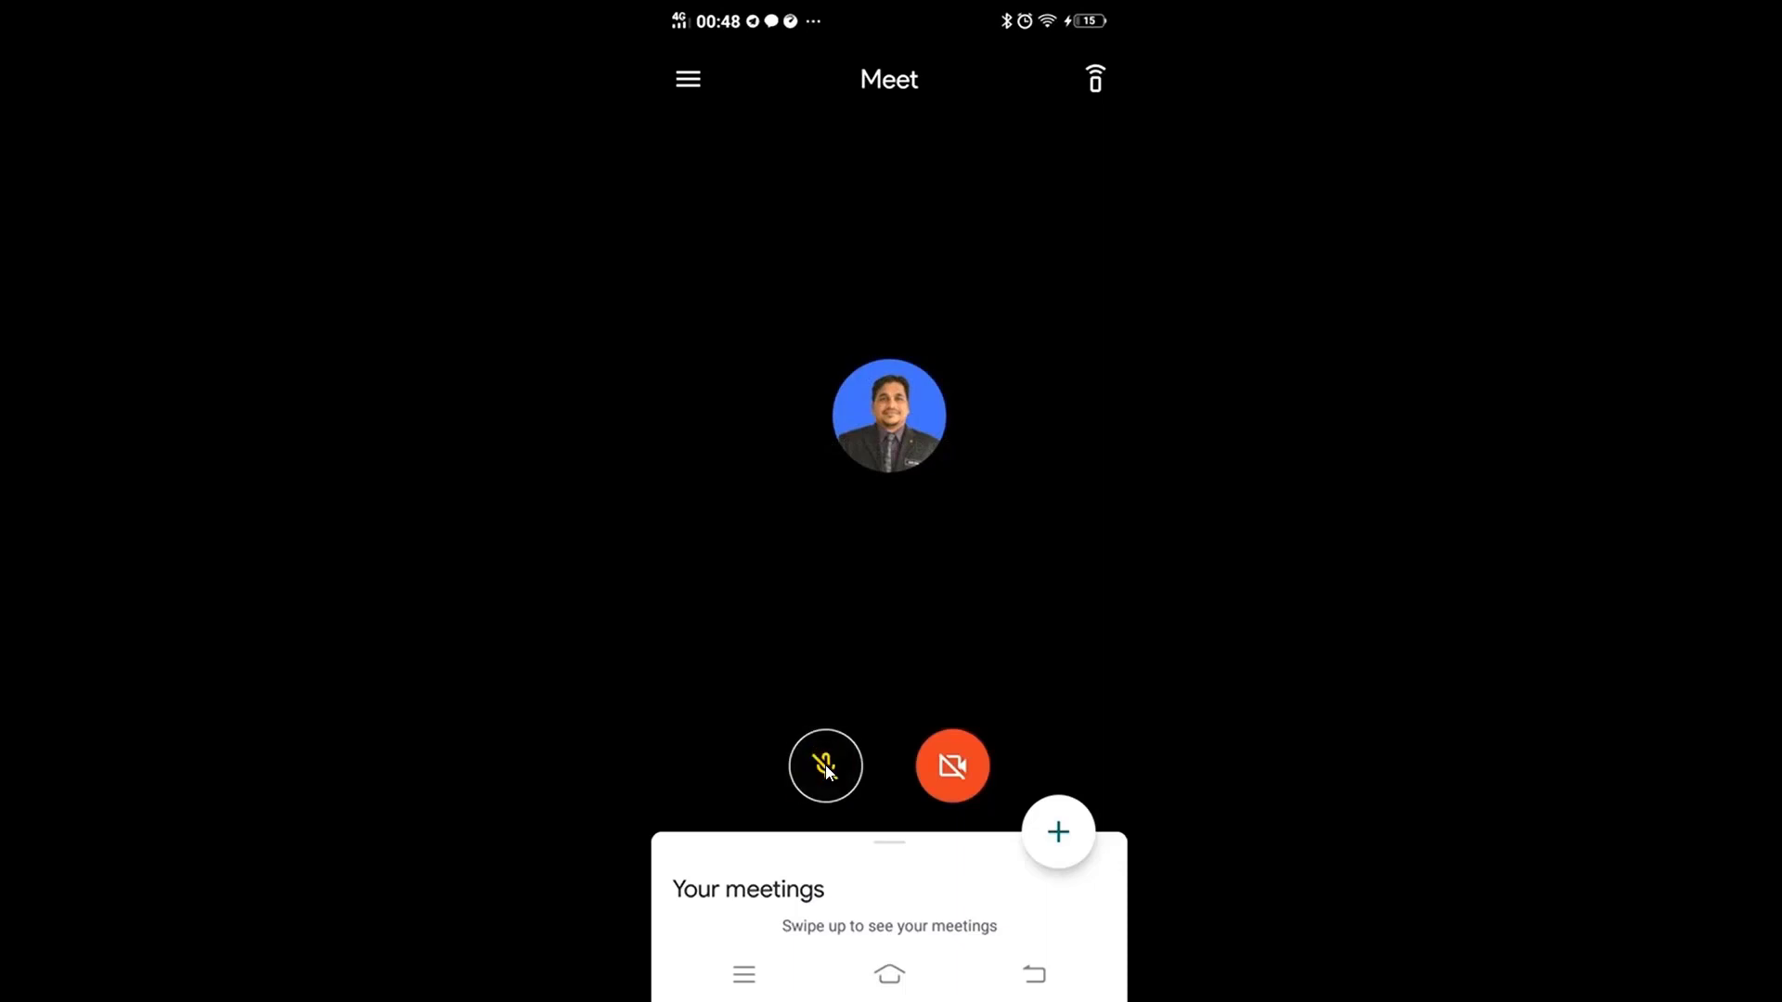
click(827, 770)
click(965, 757)
click(961, 761)
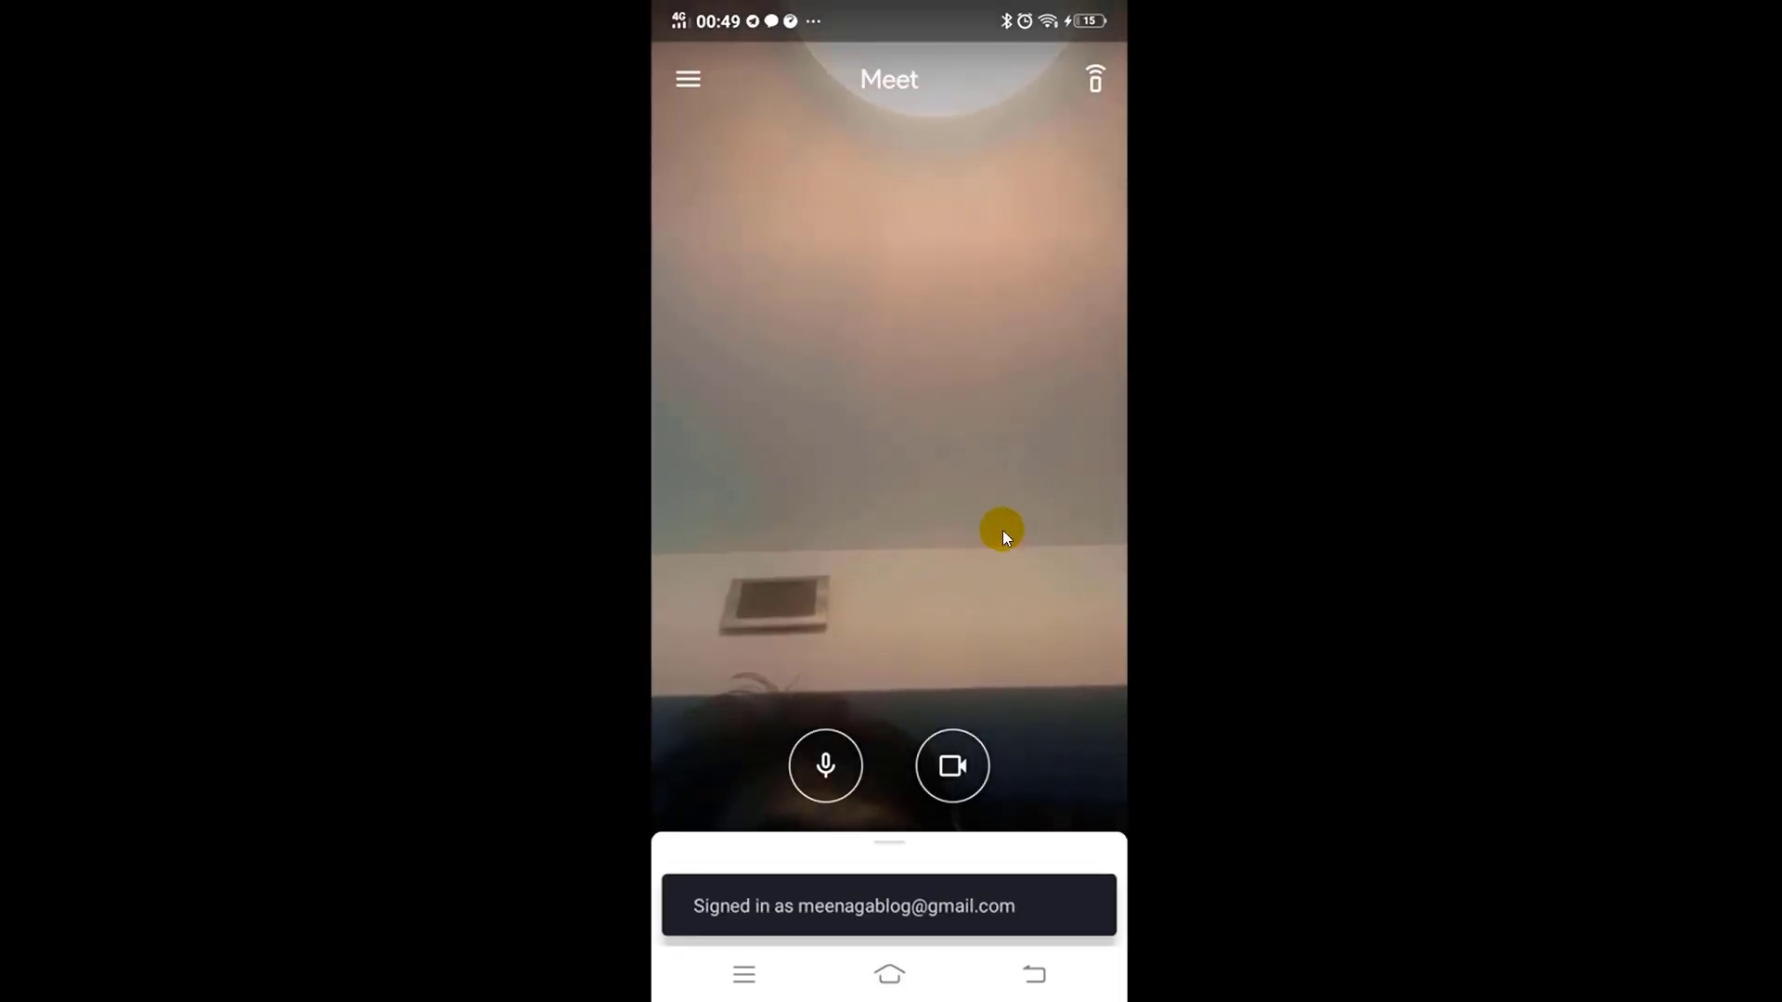
Turn the camera off on the Meet home screen
click(971, 771)
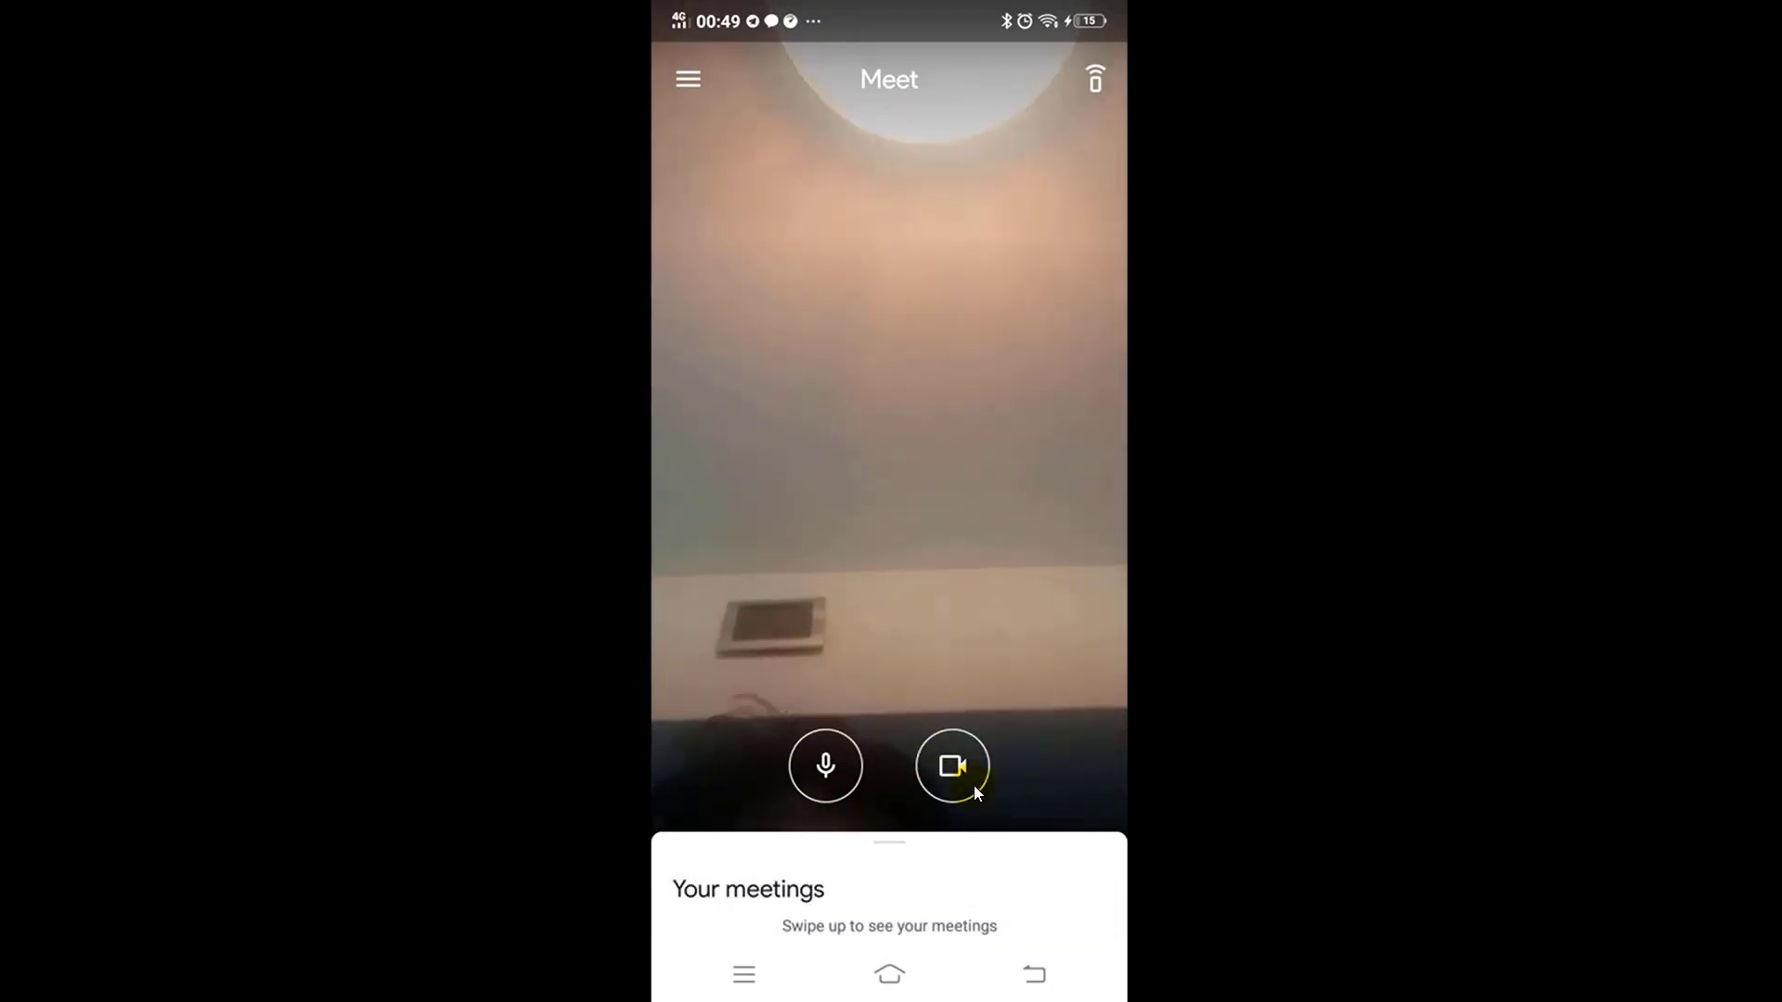
click(1110, 835)
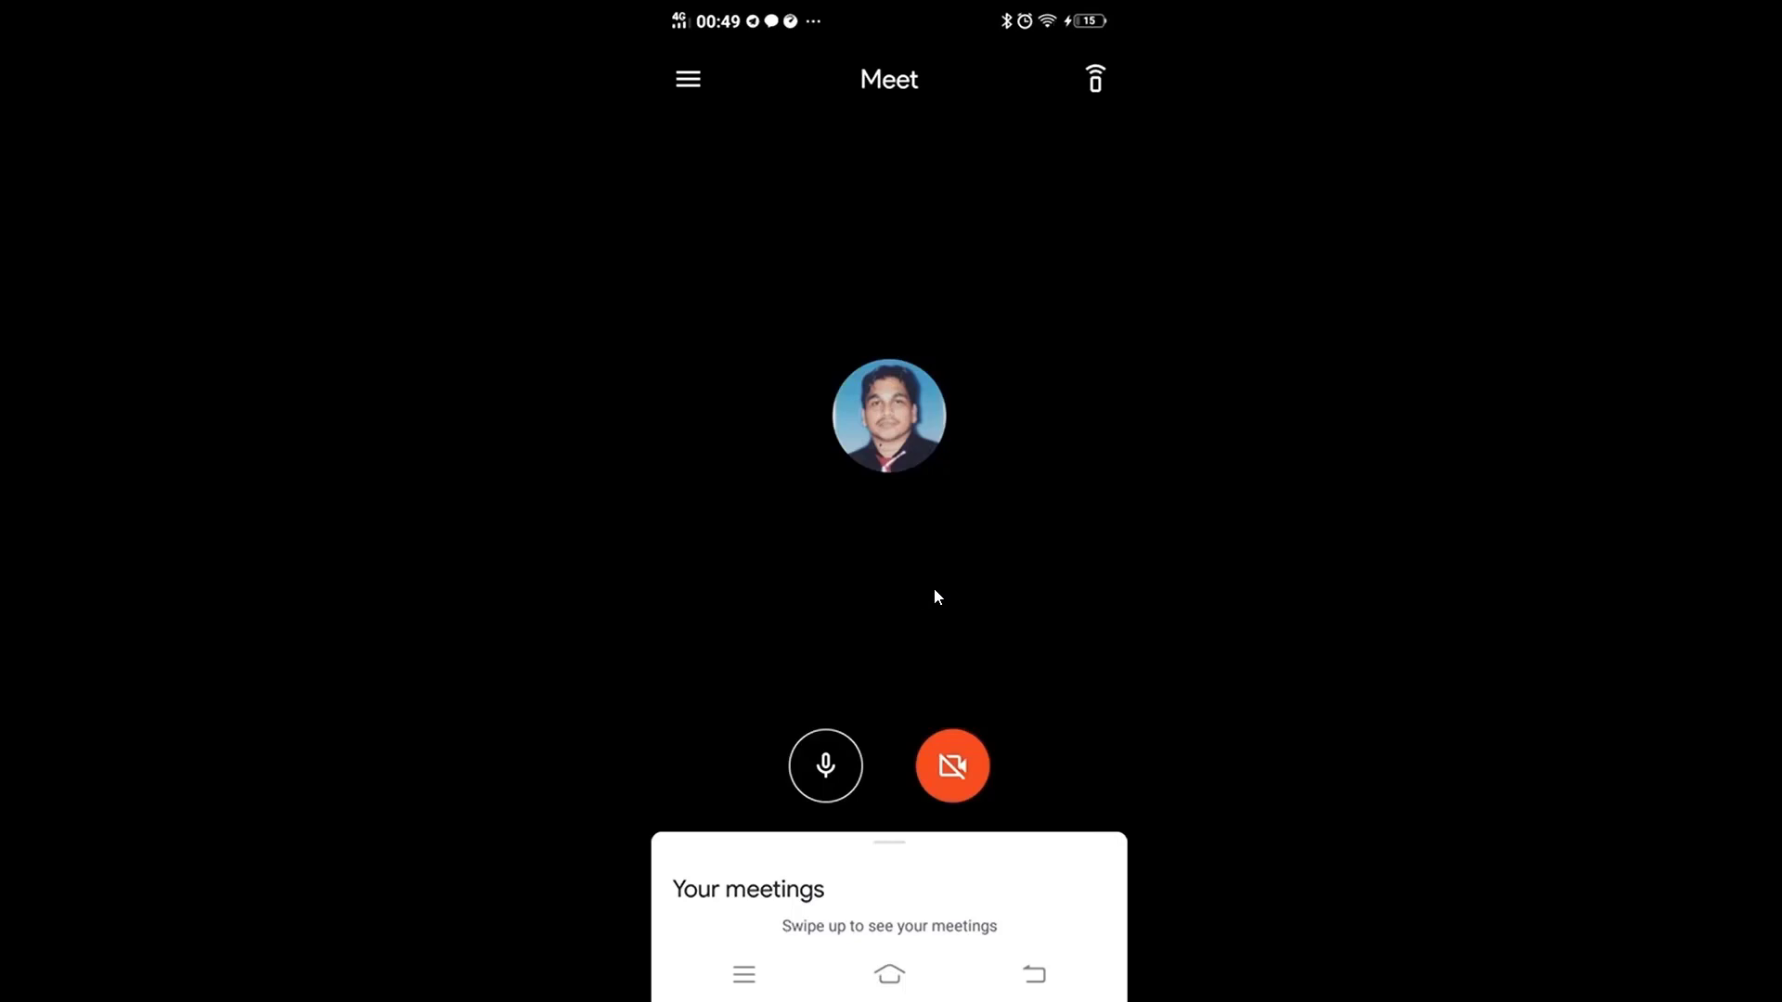
click(917, 947)
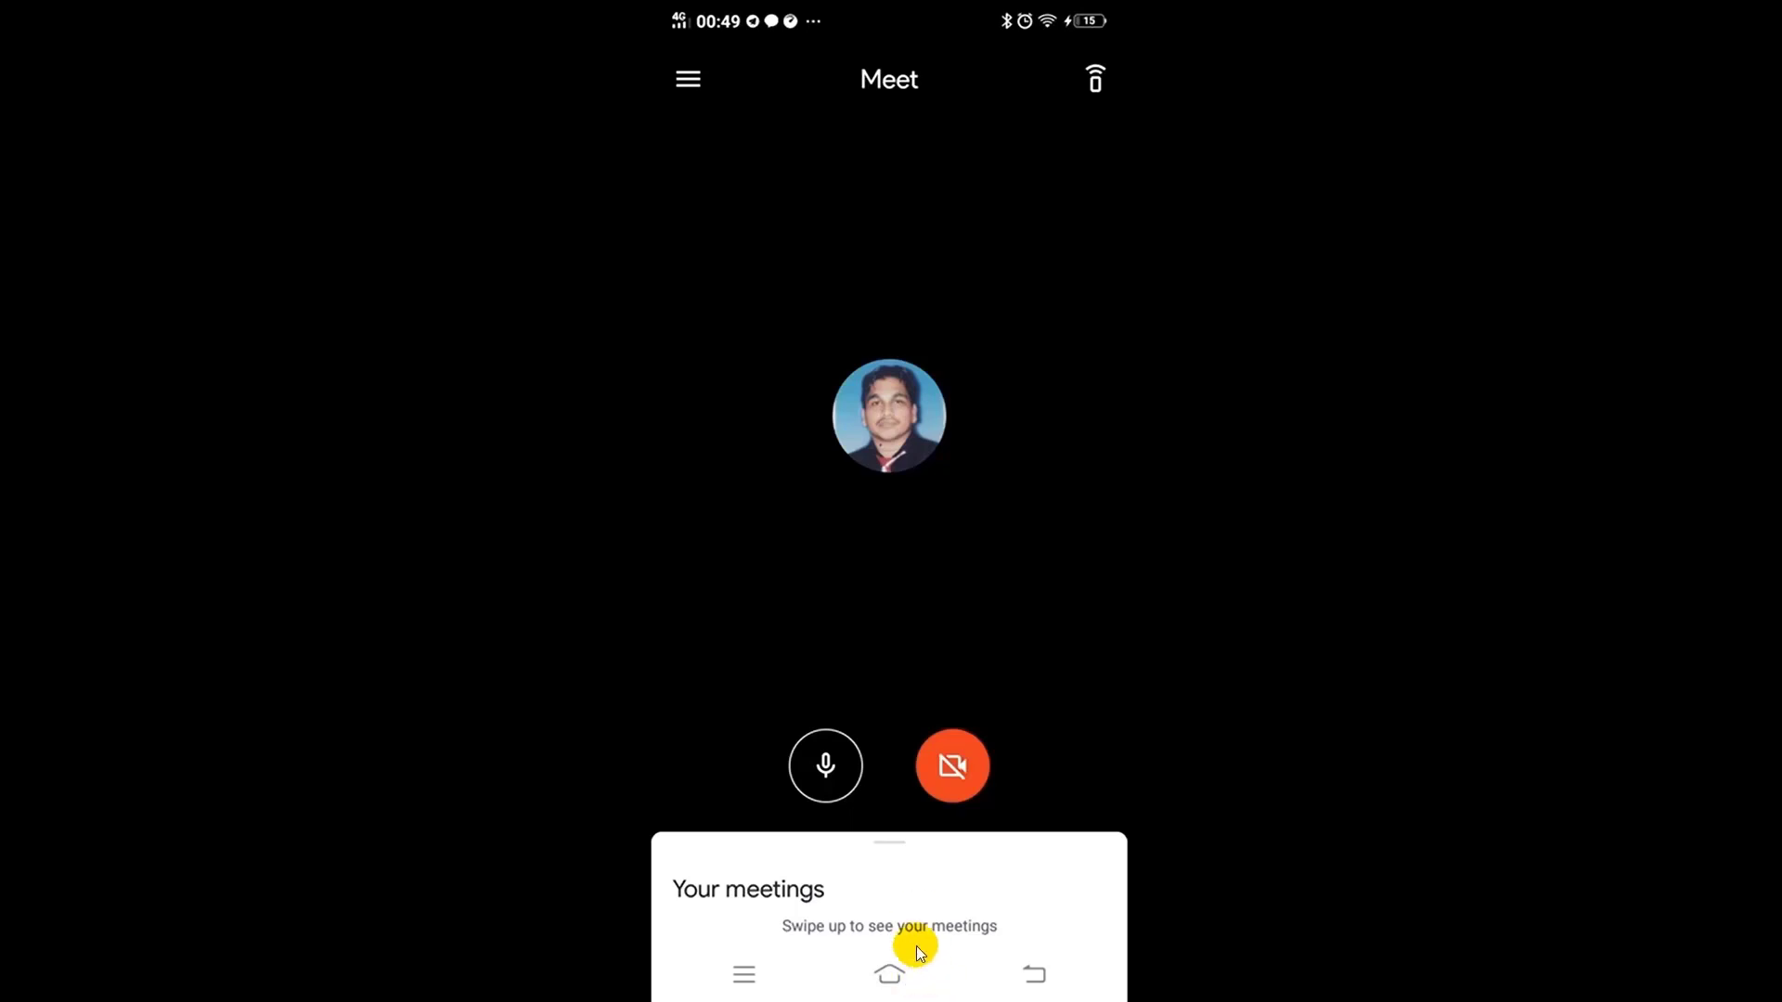
Check that Your meetings lists nothing scheduled, then open the side menu for meeting-code options
click(966, 278)
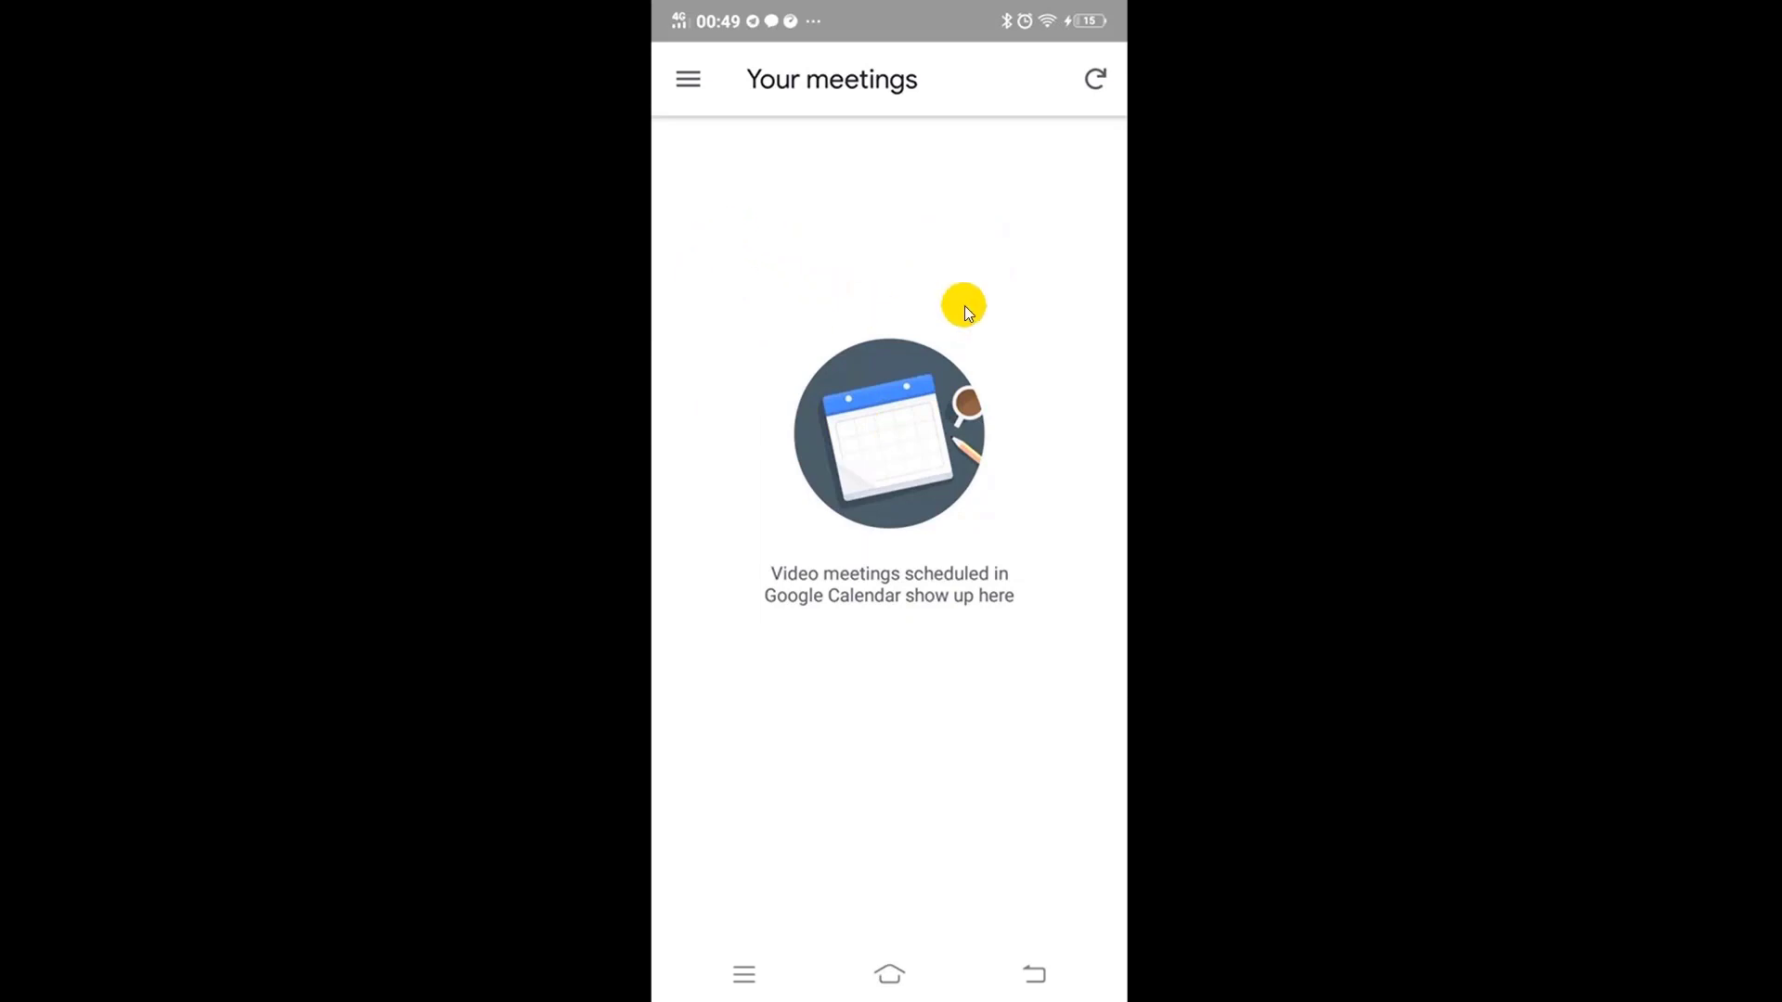
drag(922, 300, 768, 670)
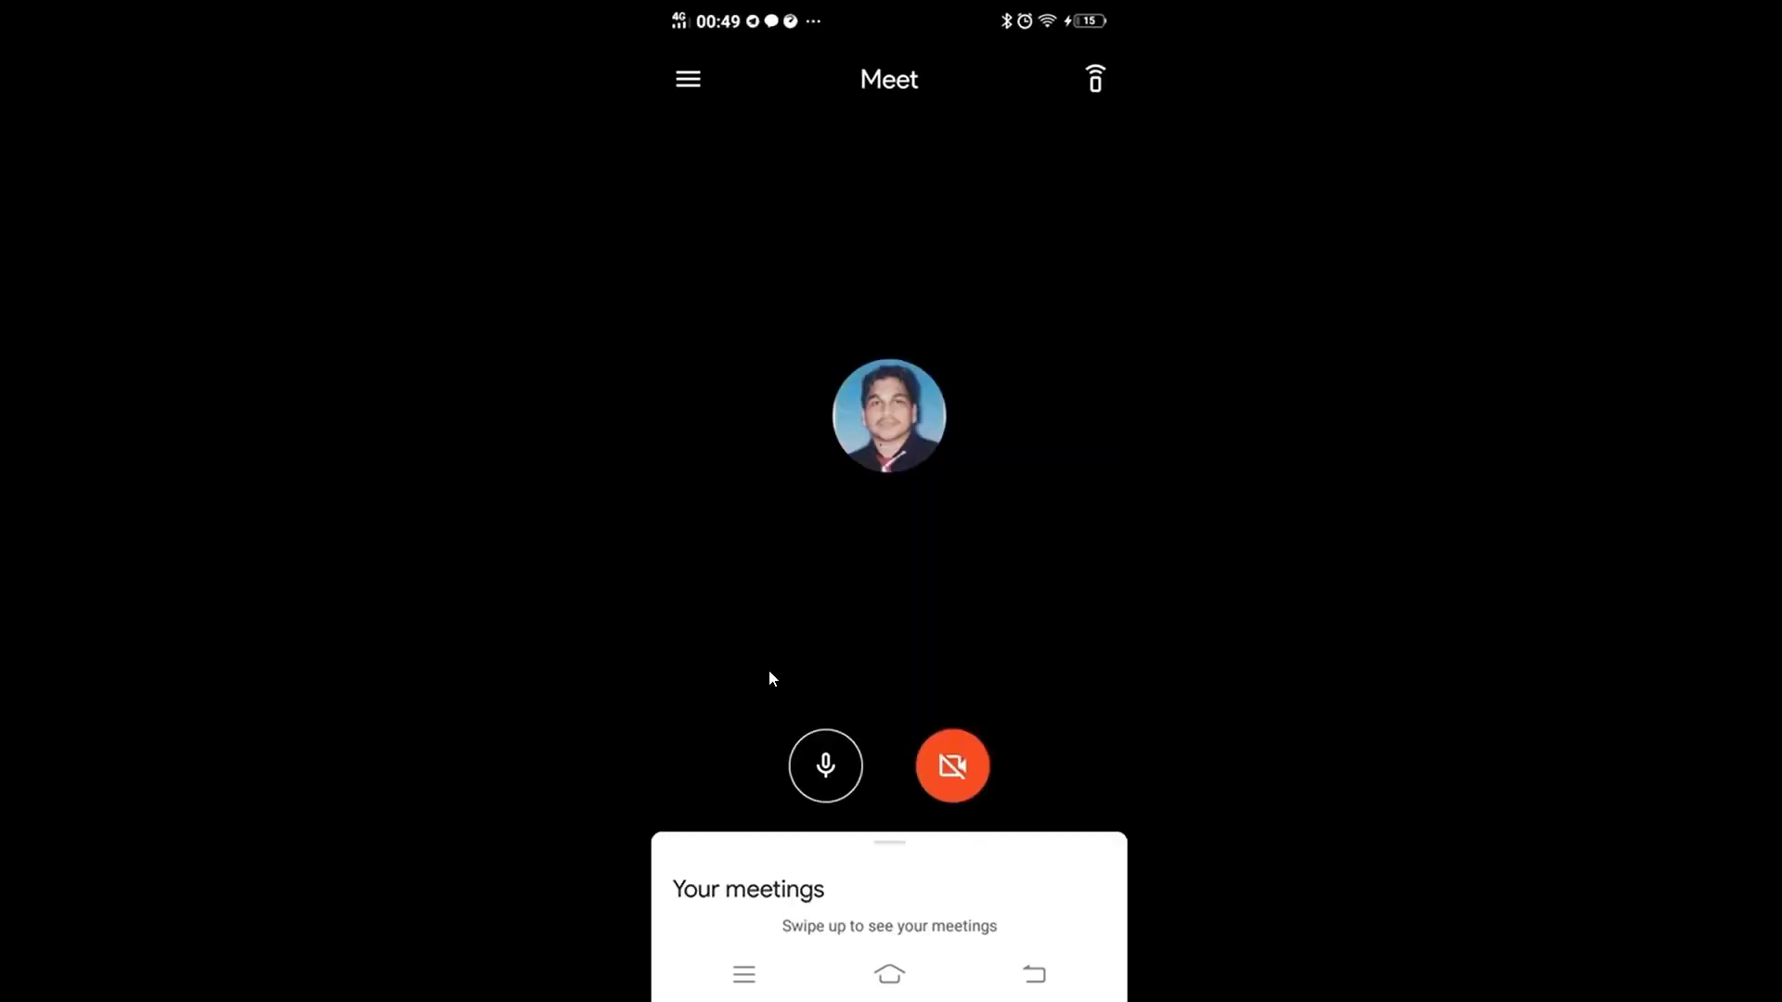
click(688, 82)
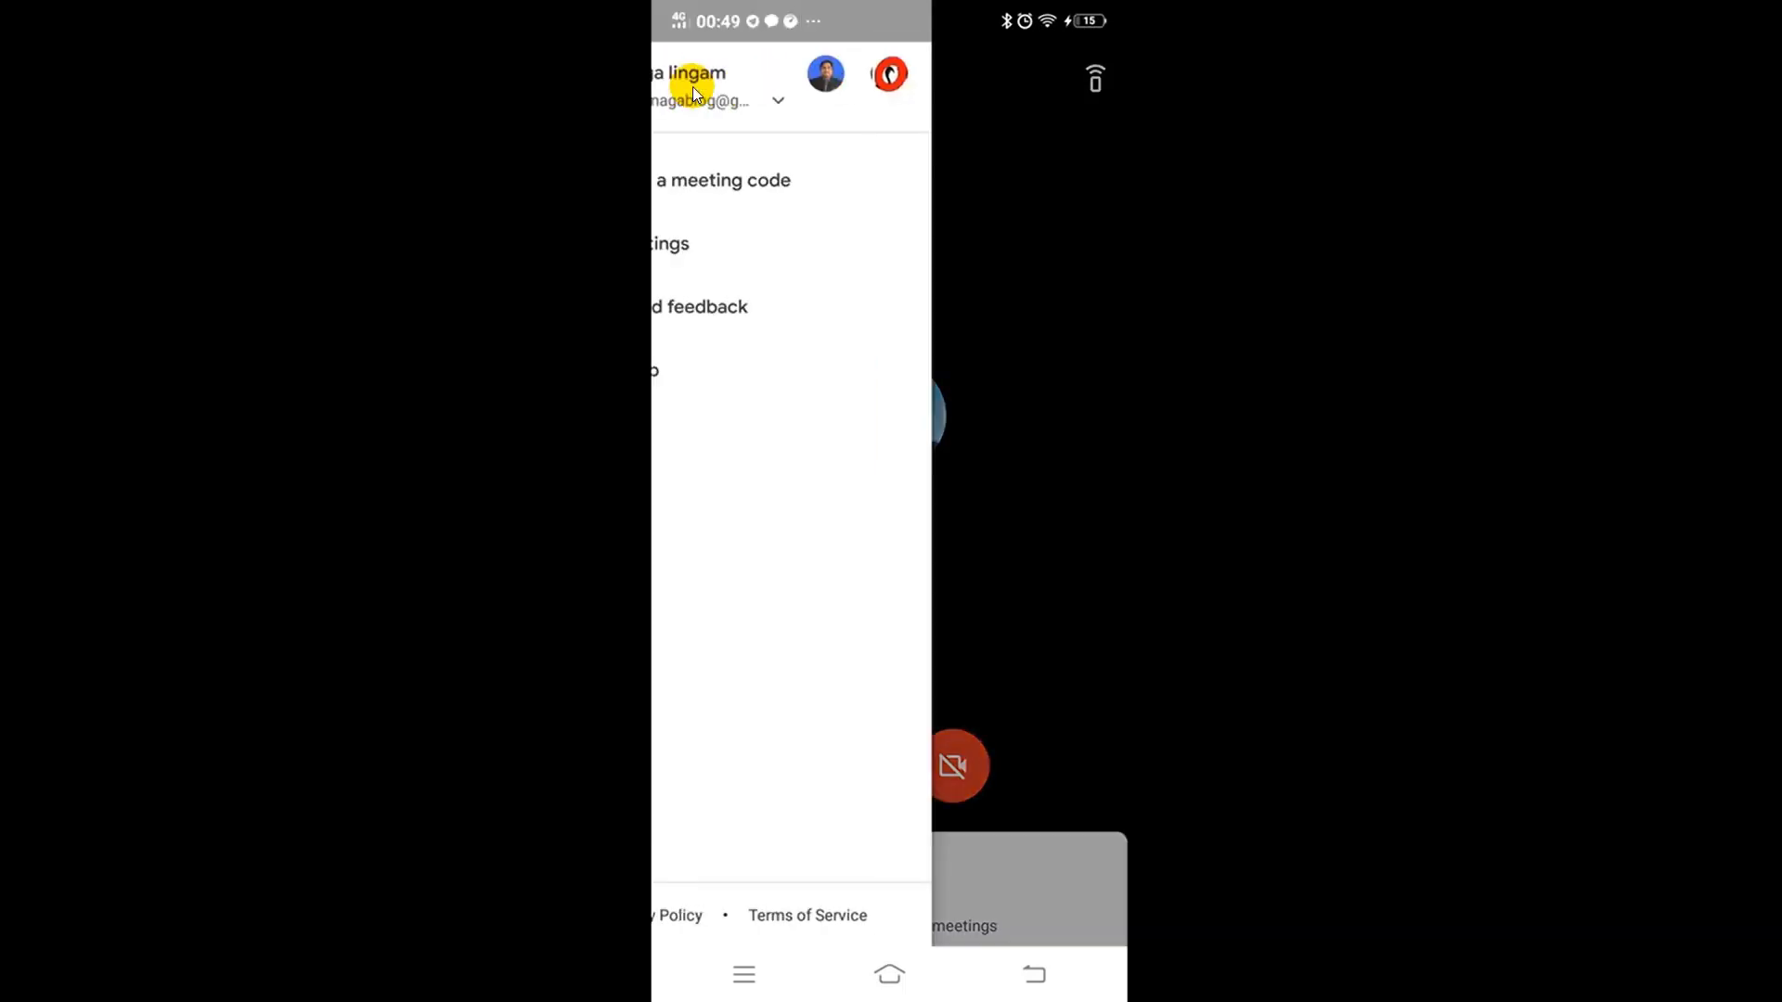